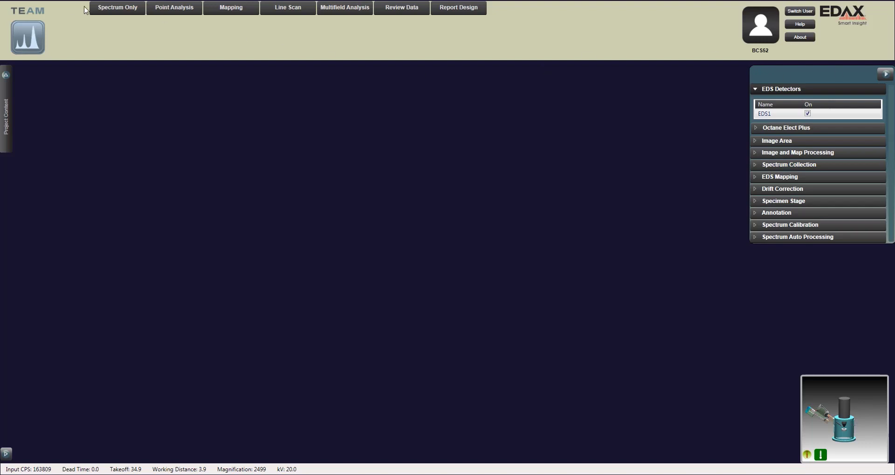
# Switch EDAX TEAM to the Point Analysis workflow.
pyautogui.click(183, 8)
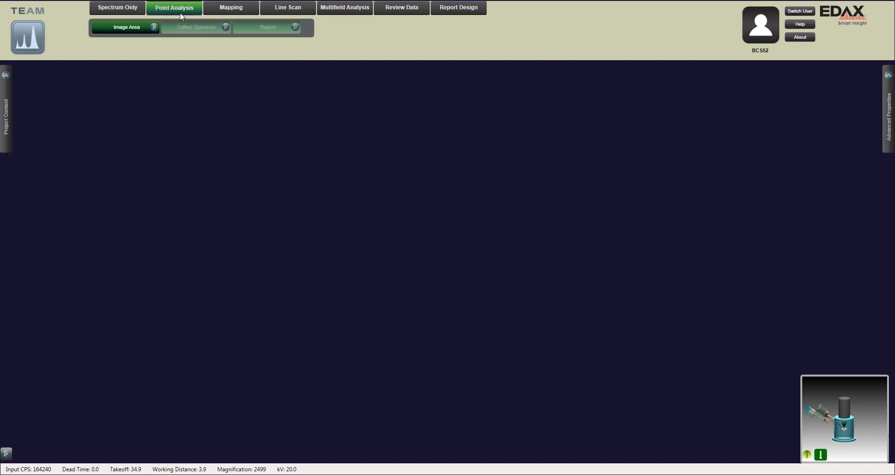
# Acquire a full 512 x 400 electron image of the tin spheres at 20 kV and 2499×.
pyautogui.click(154, 27)
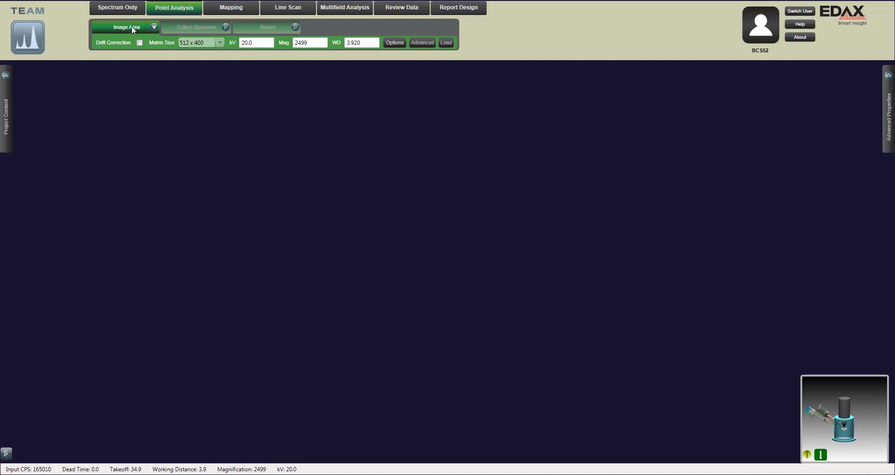
pyautogui.click(133, 28)
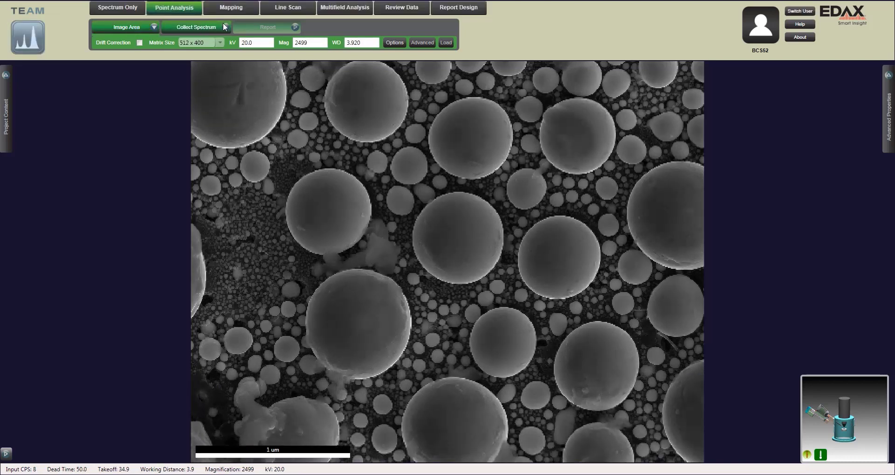
# Collect a site 1 spectrum on a tin sphere showing Sn and C peaks, and show the Advanced Properties panel.
pyautogui.click(225, 27)
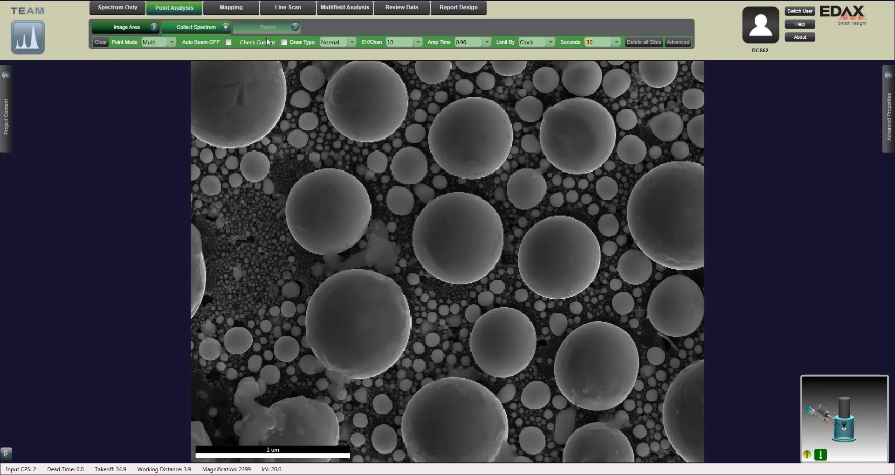
pyautogui.click(203, 29)
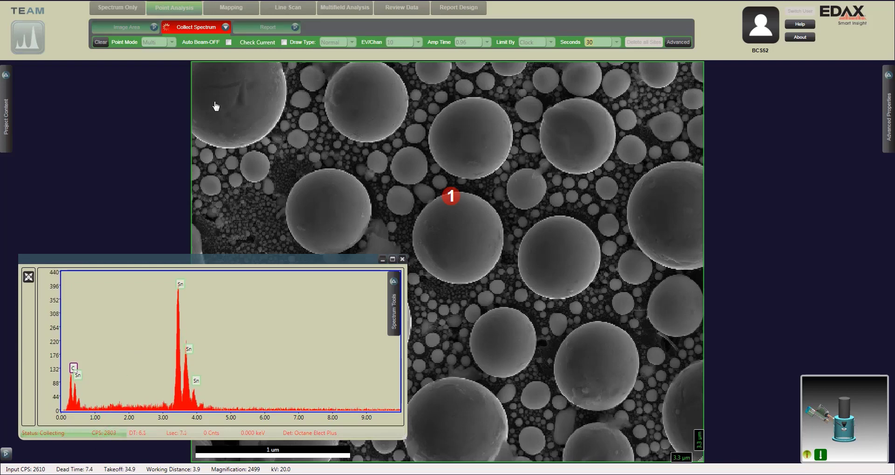
pyautogui.click(197, 27)
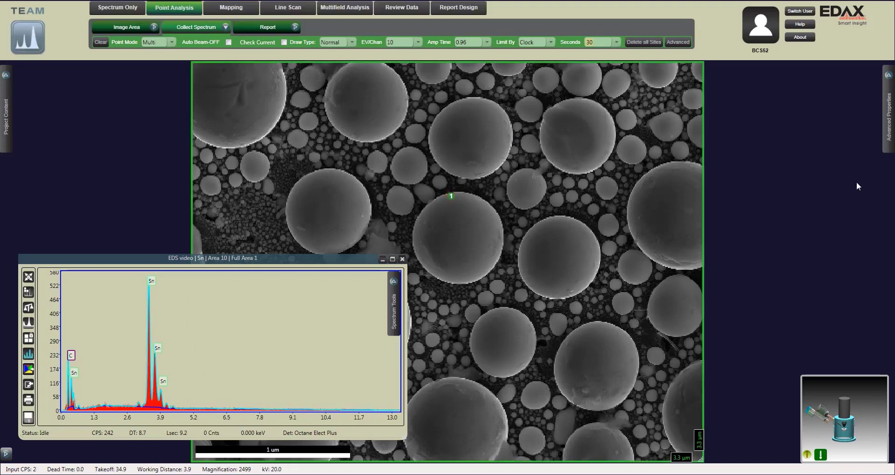
pyautogui.click(894, 147)
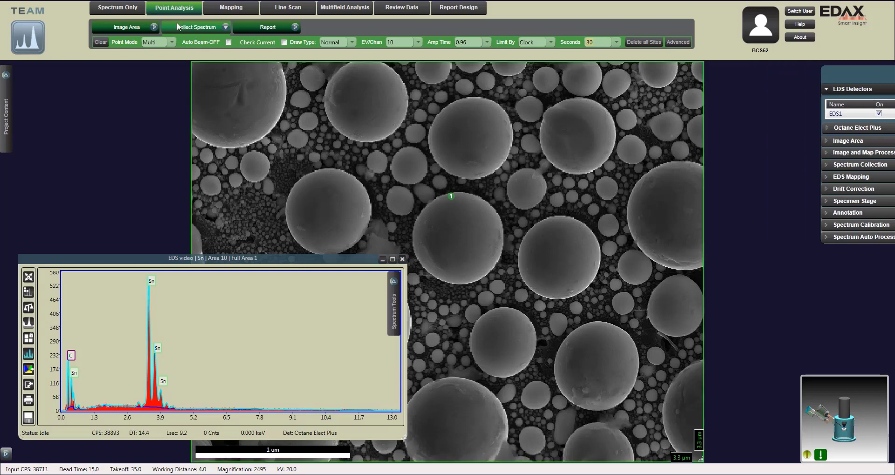
# Stop a partial rescan, then re-acquire a complete image of the tin spheres with site 1 marked.
pyautogui.click(138, 27)
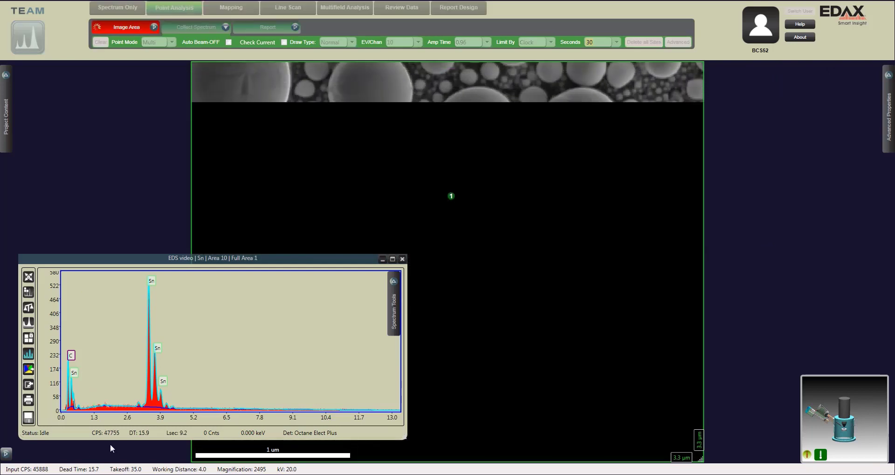
pyautogui.moveTo(109, 438)
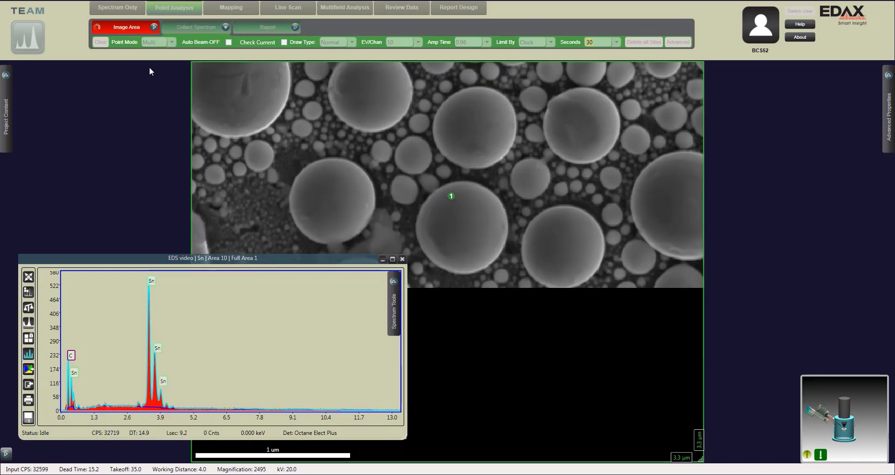
pyautogui.click(133, 27)
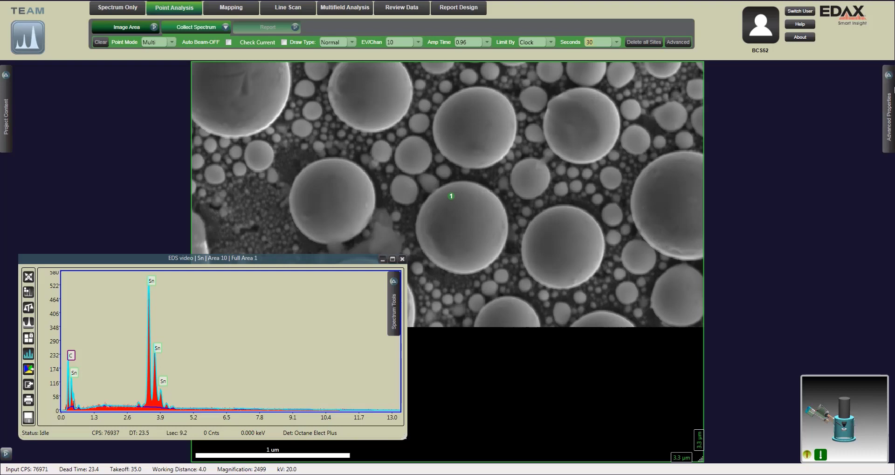
pyautogui.click(134, 28)
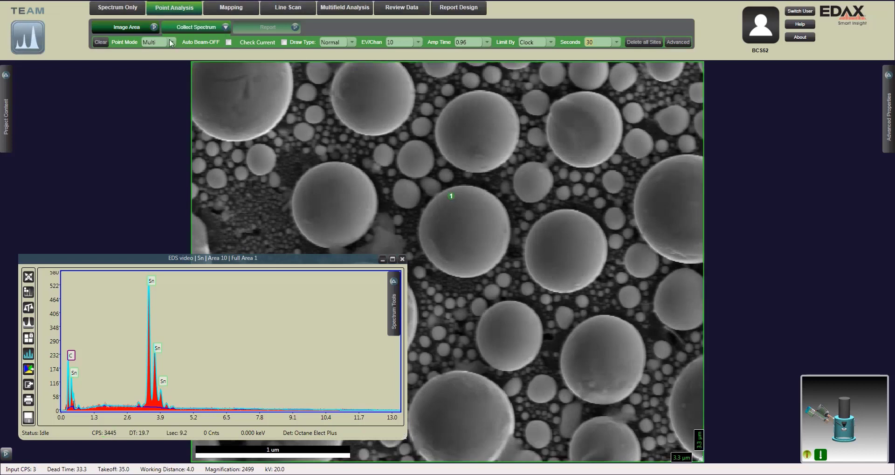
# Collect a site 1 spectrum with amplifier time set to 0.12.
pyautogui.click(487, 42)
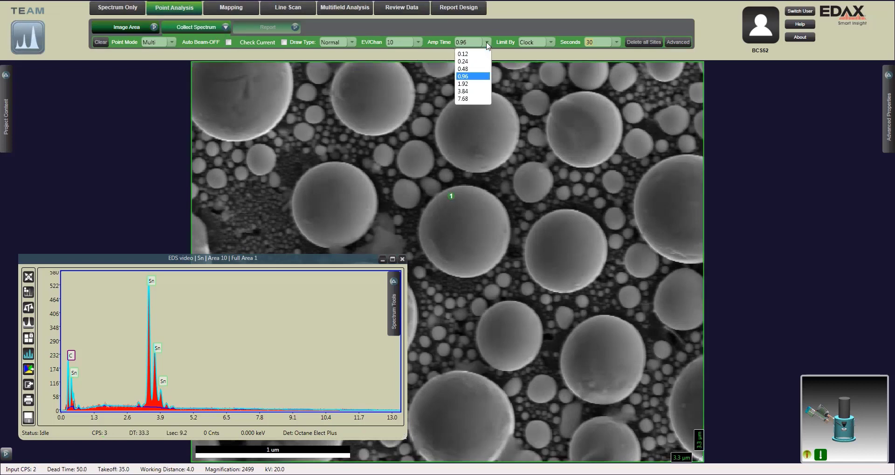
pyautogui.click(465, 54)
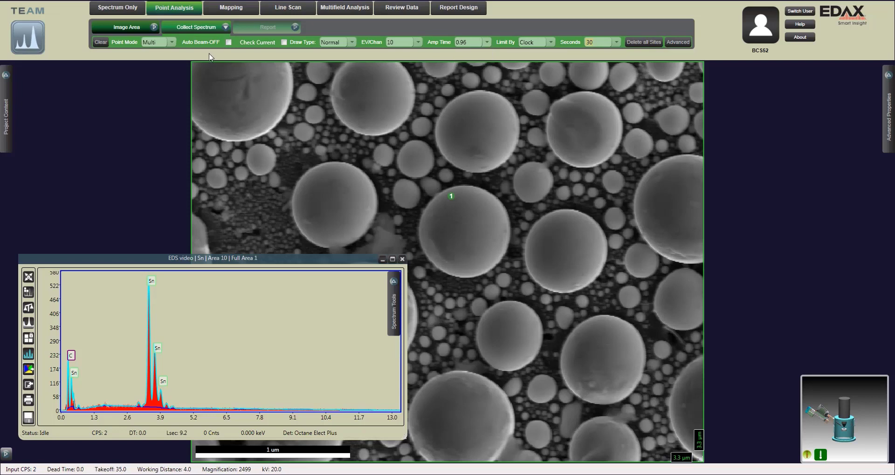
pyautogui.click(194, 27)
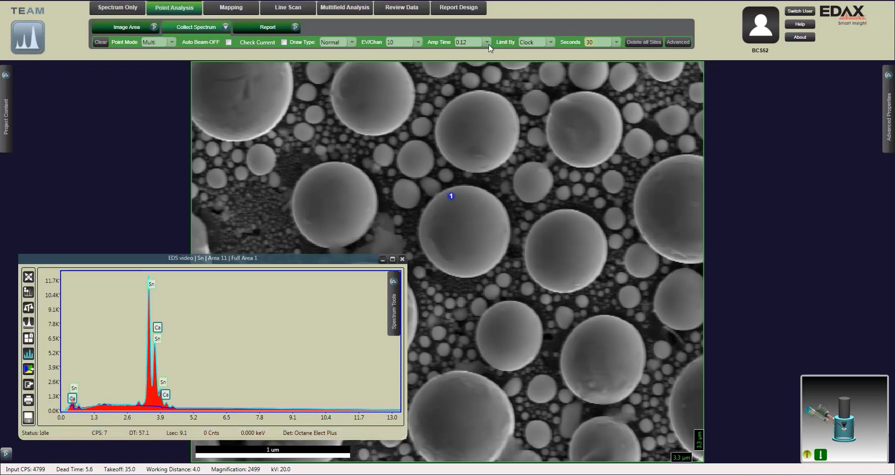
# Recollect the site 1 spectrum at 0.96 amplifier time, showing Sn, Ca and C peaks.
pyautogui.click(487, 43)
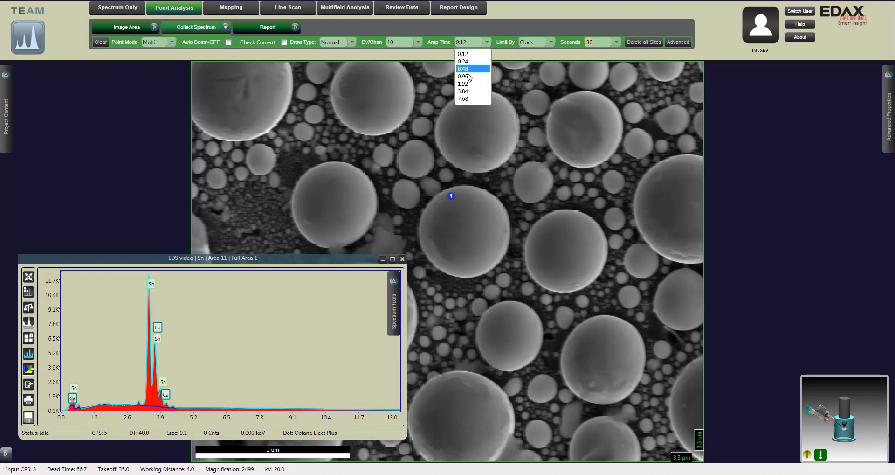
pyautogui.click(468, 77)
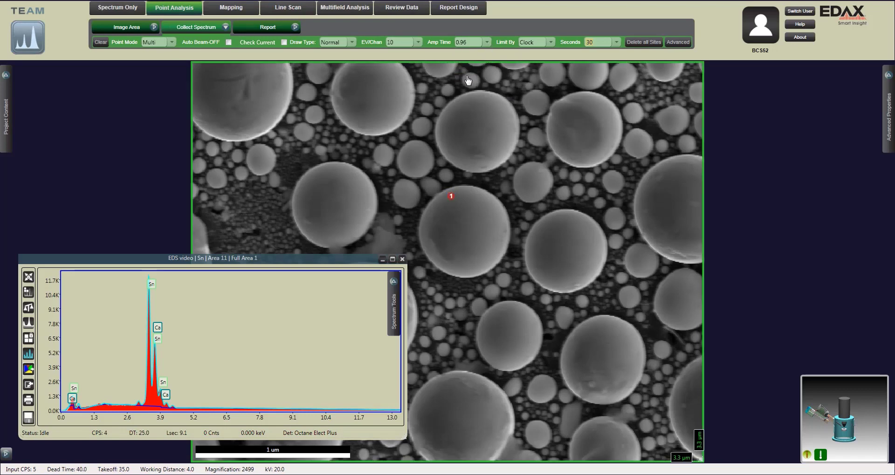
pyautogui.click(195, 27)
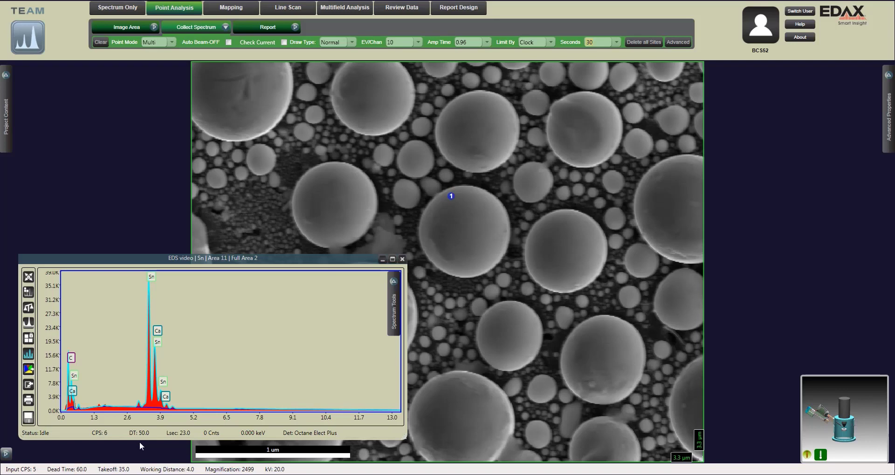
# Enlarge the spectrum and label the 1.48 keV peak as AlKα and the 1.74 keV peak as SiKα.
pyautogui.click(390, 259)
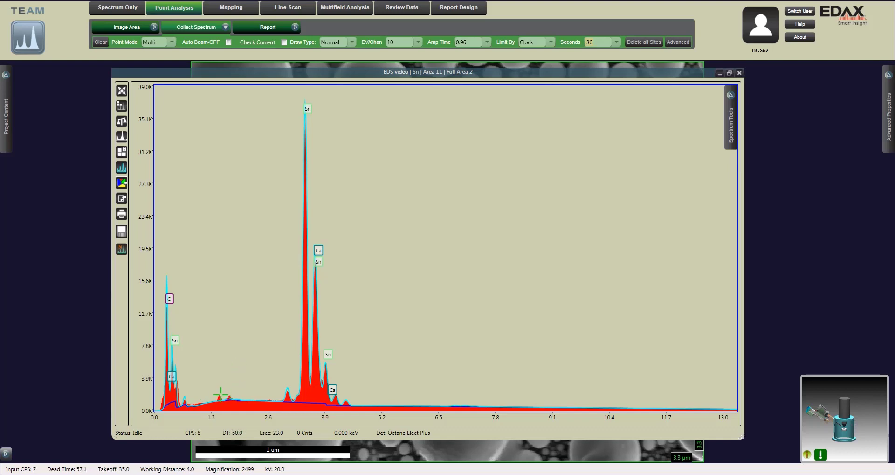
pyautogui.click(219, 394)
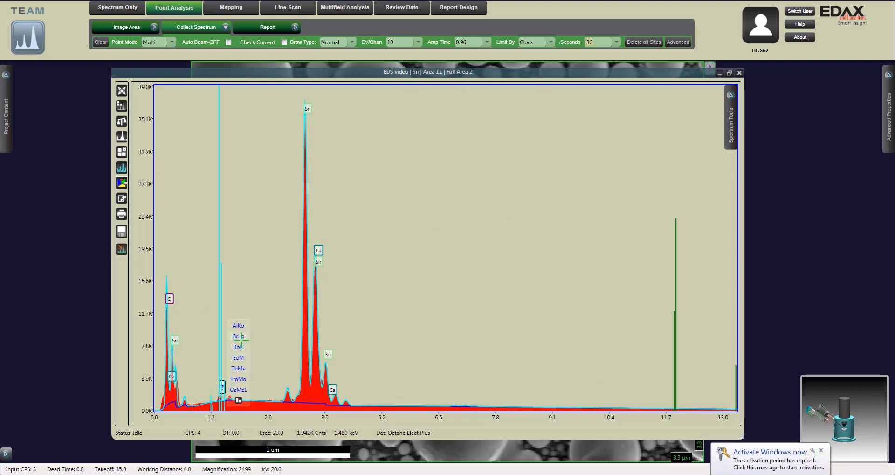
pyautogui.click(239, 325)
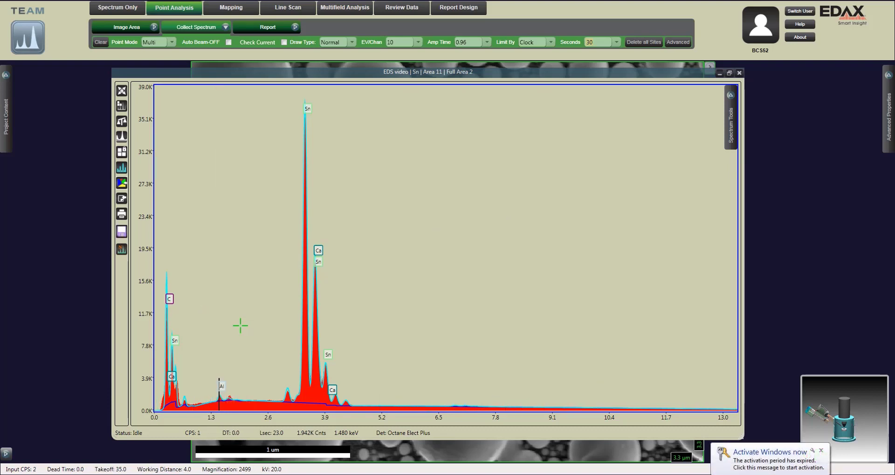
pyautogui.click(231, 395)
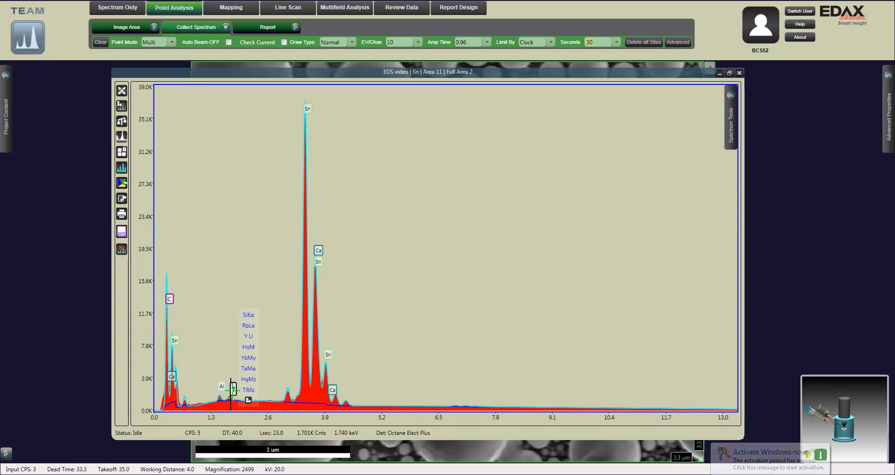
pyautogui.click(248, 314)
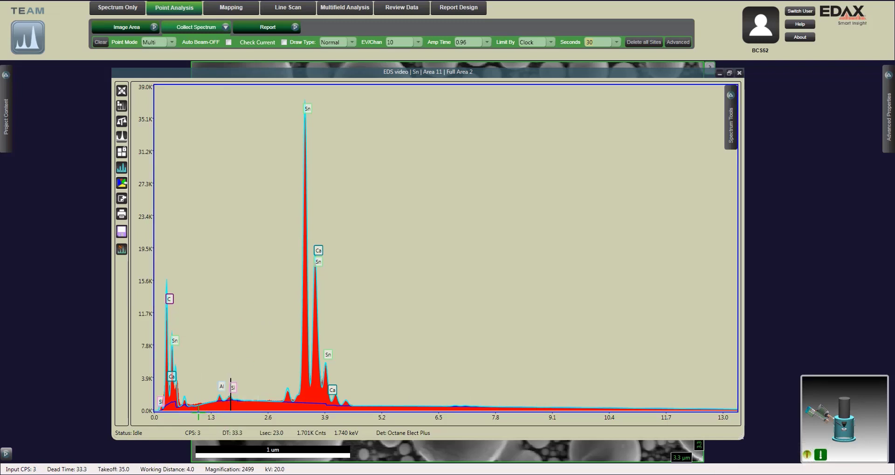
# Zoom the spectrum to the low-energy range up to about 3.3 keV.
pyautogui.moveTo(155, 305); pyautogui.dragTo(296, 421)
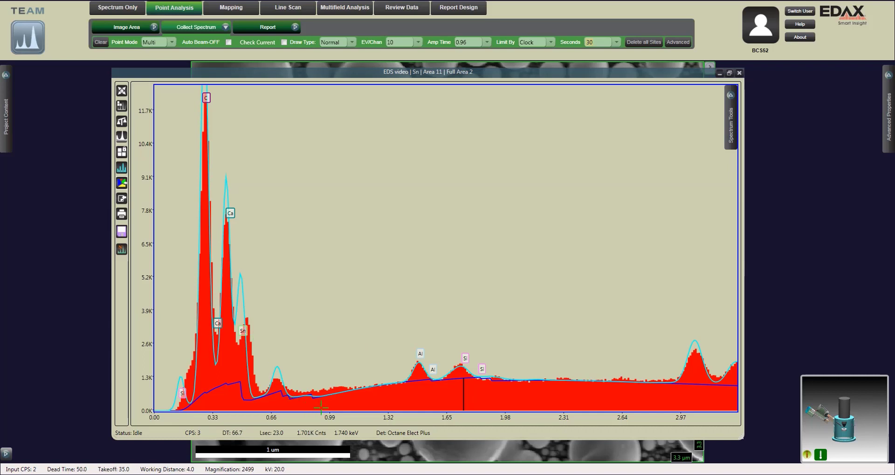
# Mark a manual background band from about 0.9 to 1.4 keV, then restore the full 0–13 keV view.
pyautogui.click(122, 136)
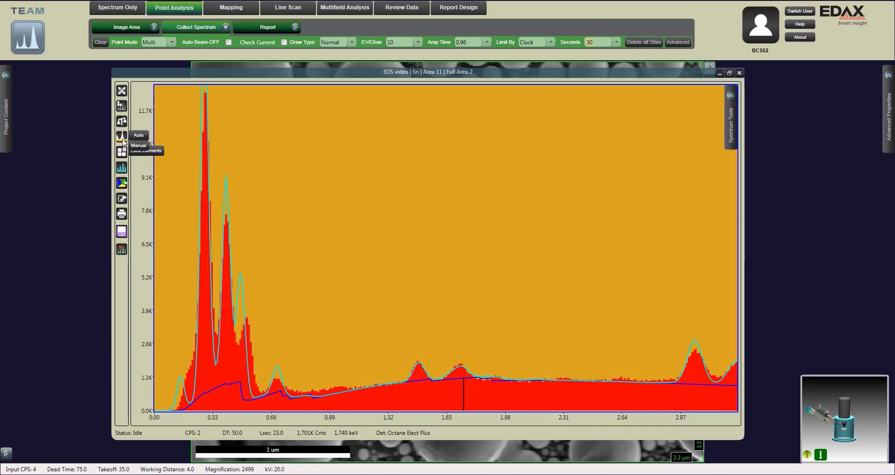
pyautogui.click(328, 403)
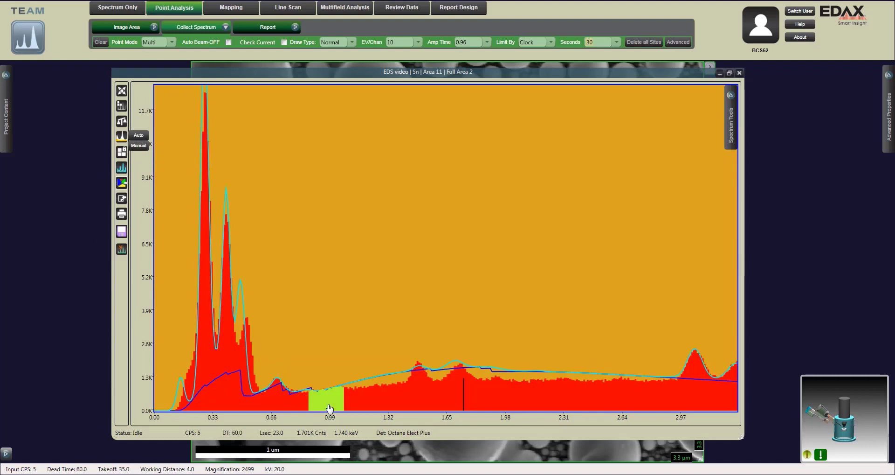
pyautogui.moveTo(343, 400); pyautogui.dragTo(400, 408)
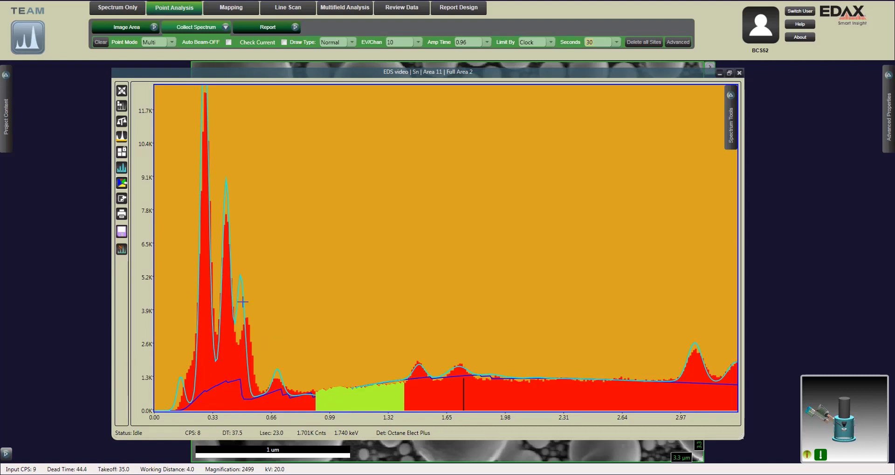
pyautogui.click(123, 95)
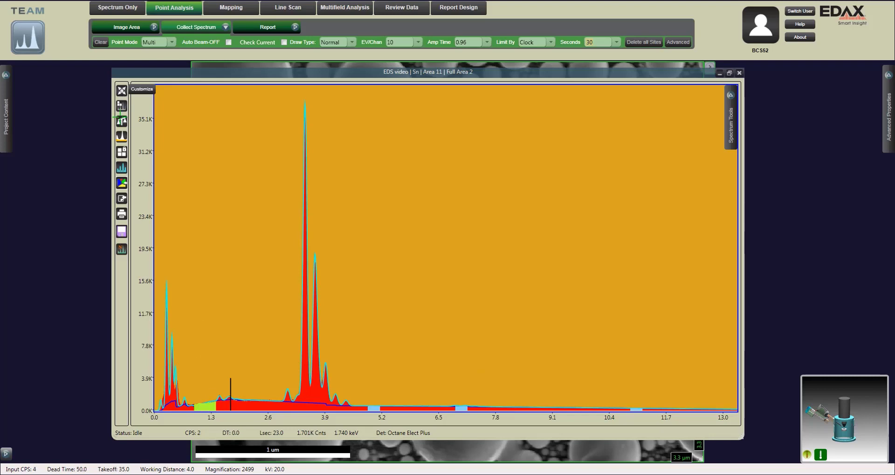
# Return to Auto labelling, trial a NaKα label on the 1.02 keV peak, then delete it.
pyautogui.click(121, 136)
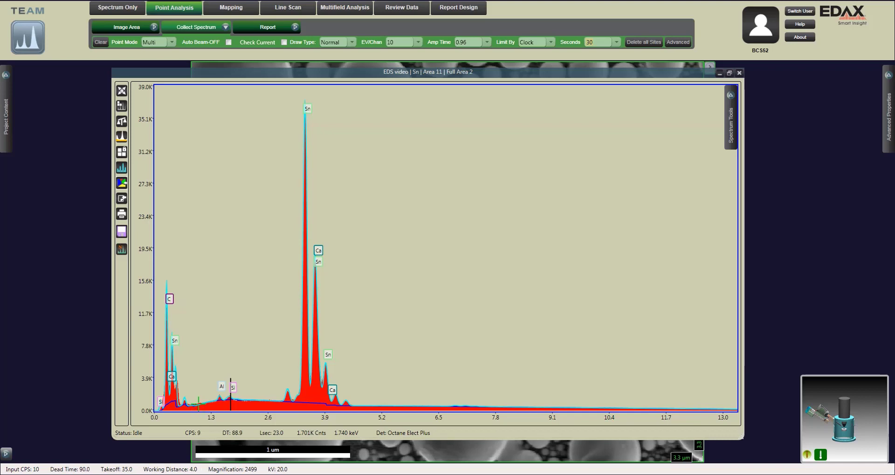
pyautogui.click(200, 400)
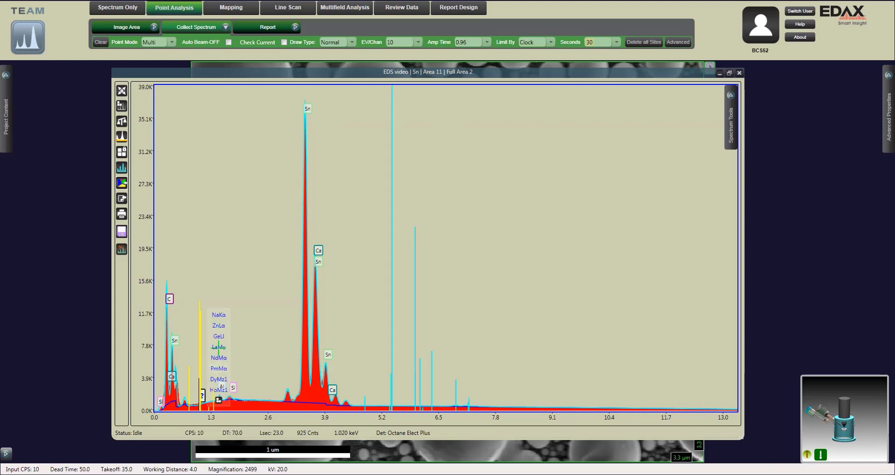
pyautogui.click(219, 315)
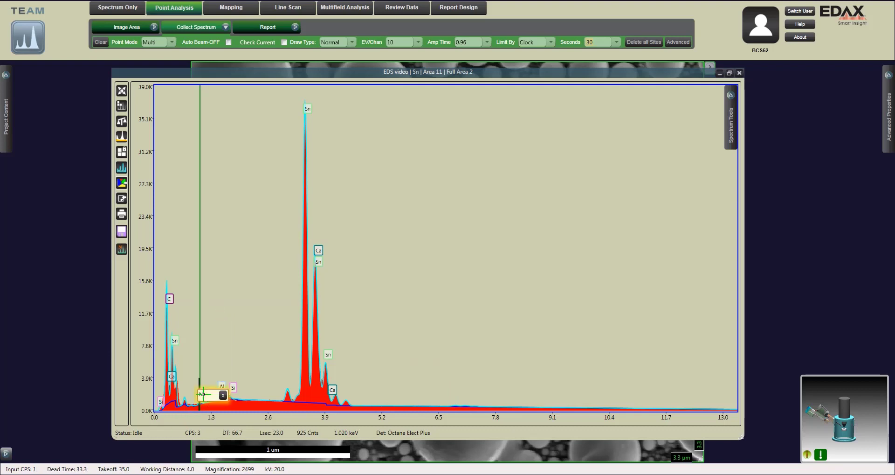
pyautogui.click(223, 396)
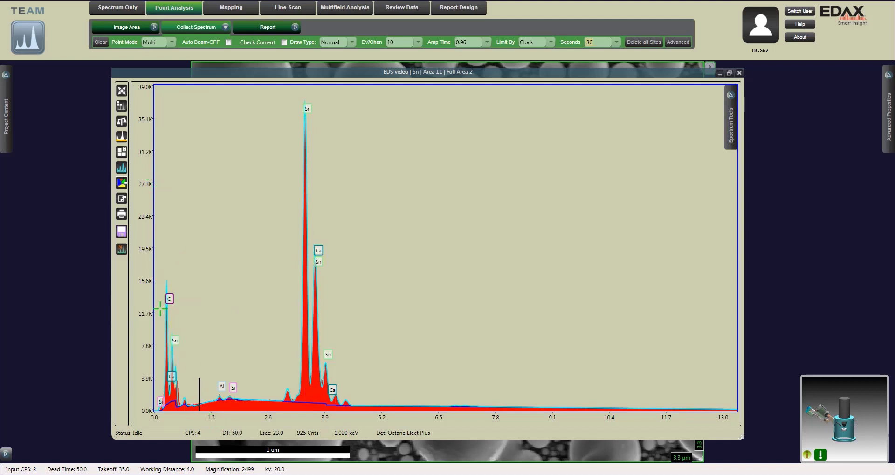
# Extend the manual background band down to about 0.80 keV and refit the labelled spectrum.
pyautogui.moveTo(155, 320); pyautogui.dragTo(242, 406)
pyautogui.click(122, 137)
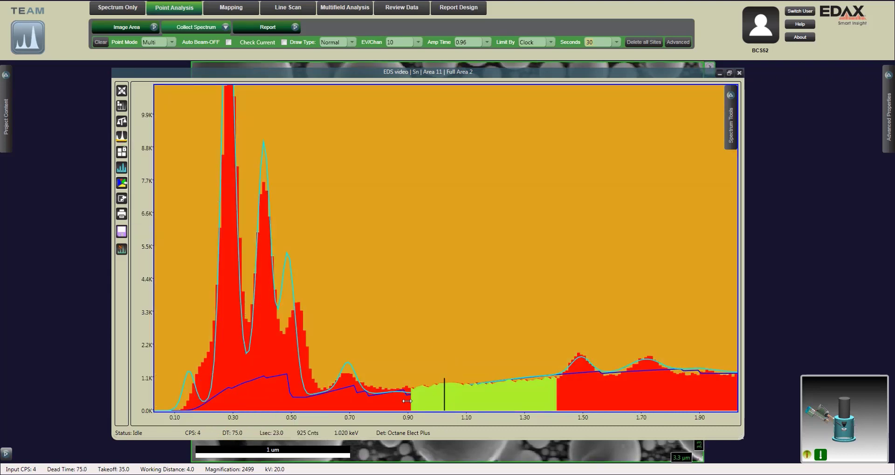
pyautogui.moveTo(408, 400); pyautogui.dragTo(373, 401)
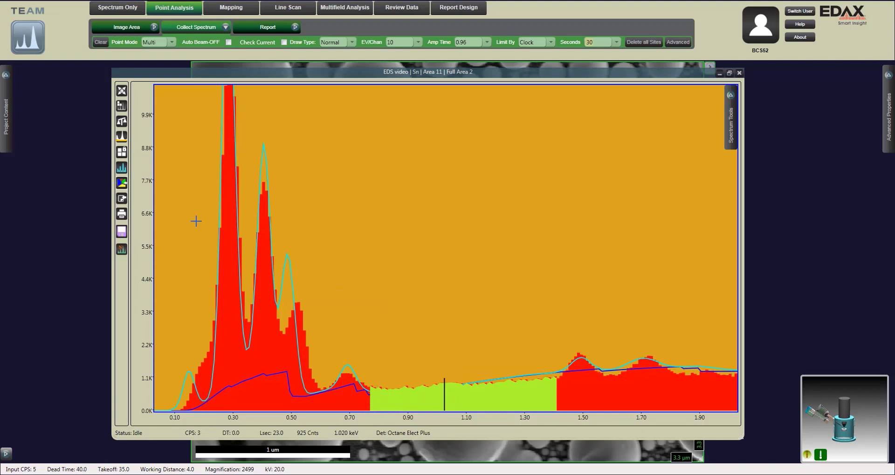
pyautogui.click(122, 137)
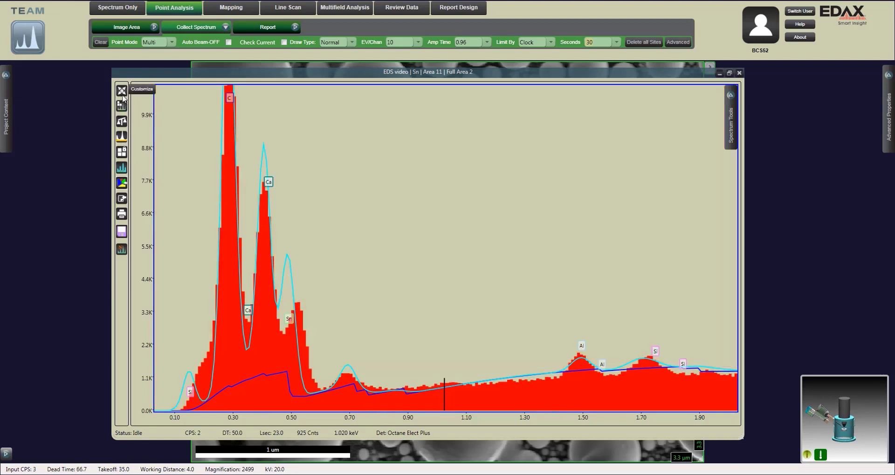
# Zoom out to the full 0–13 keV spectrum and review the eZAF quant results (Sn 83.99 wt%, C 13.67 wt%).
pyautogui.click(122, 94)
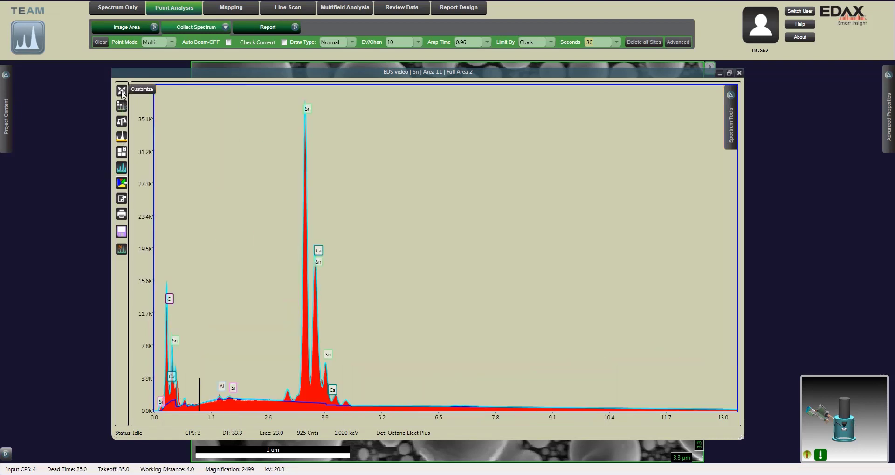
pyautogui.click(122, 122)
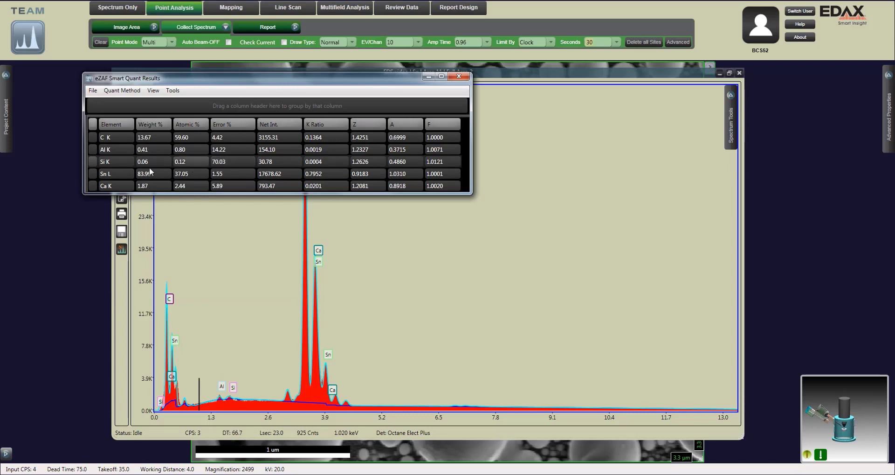
pyautogui.click(94, 161)
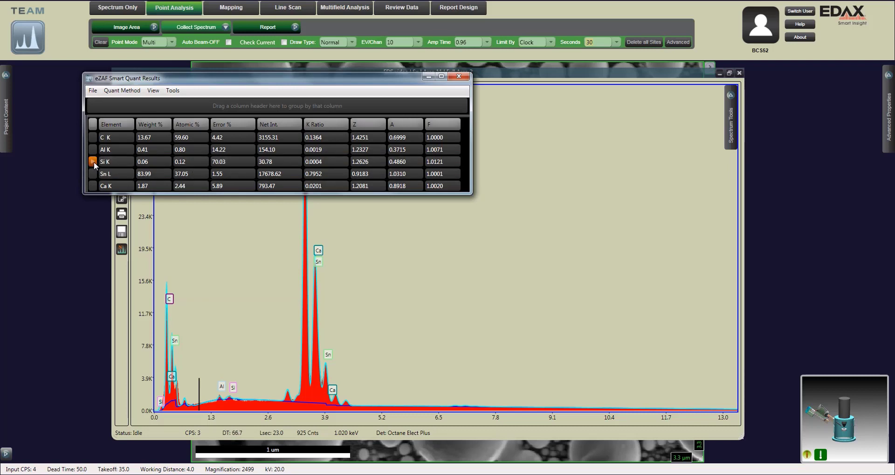
pyautogui.click(100, 163)
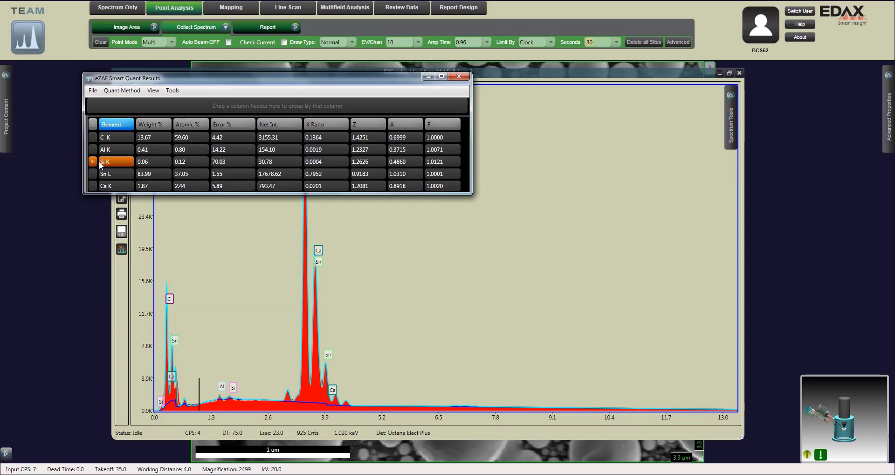
pyautogui.click(460, 77)
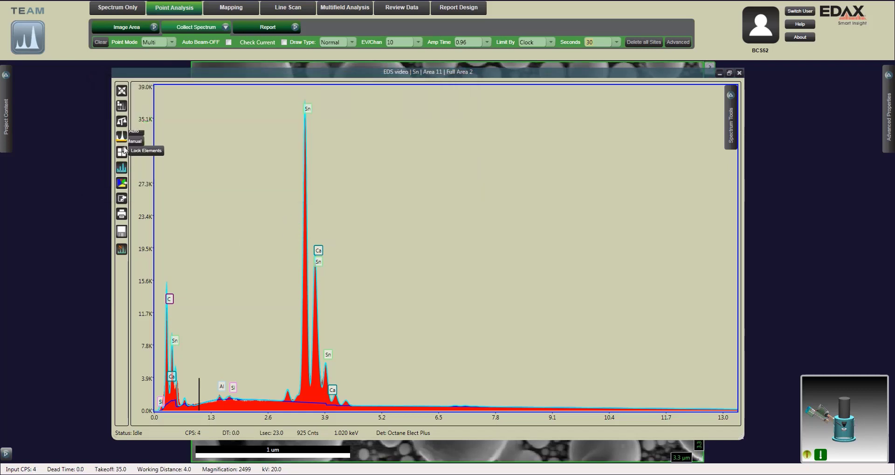
# Remove Si from the identified elements in the Lock Elements periodic table.
pyautogui.click(122, 151)
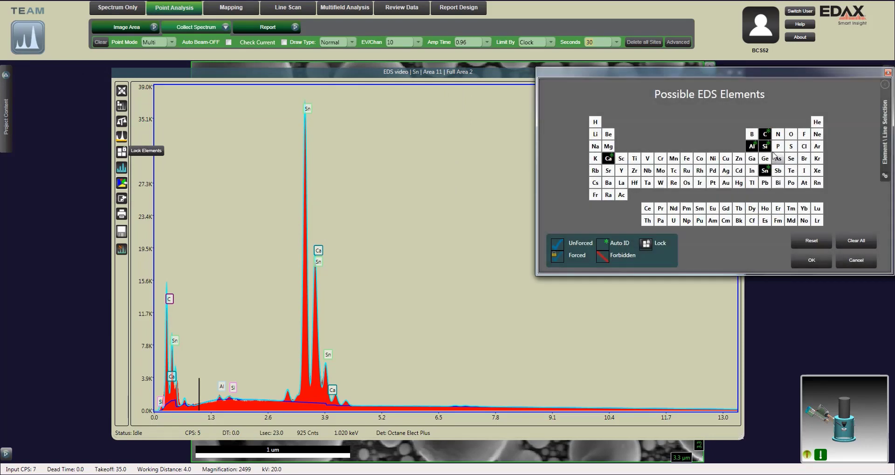
pyautogui.click(768, 147)
pyautogui.click(812, 260)
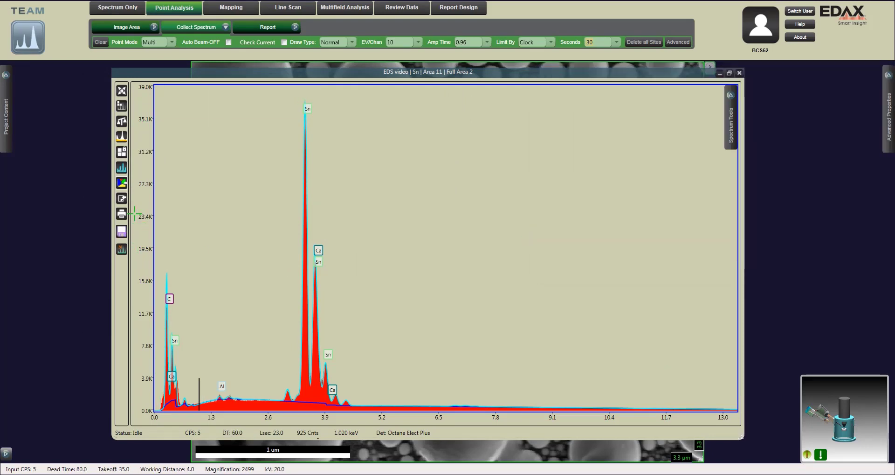
# Add a manual background region spanning about 2.09–2.82 keV and refit the spectrum.
pyautogui.click(121, 232)
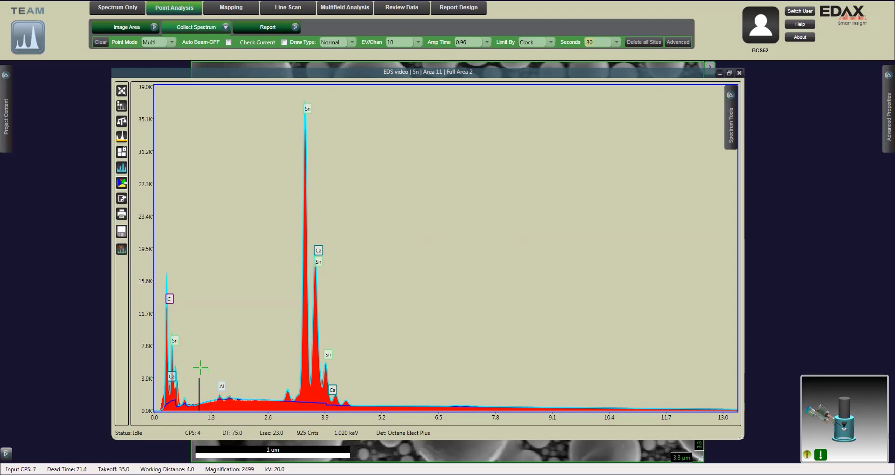
pyautogui.moveTo(200, 367); pyautogui.dragTo(304, 407)
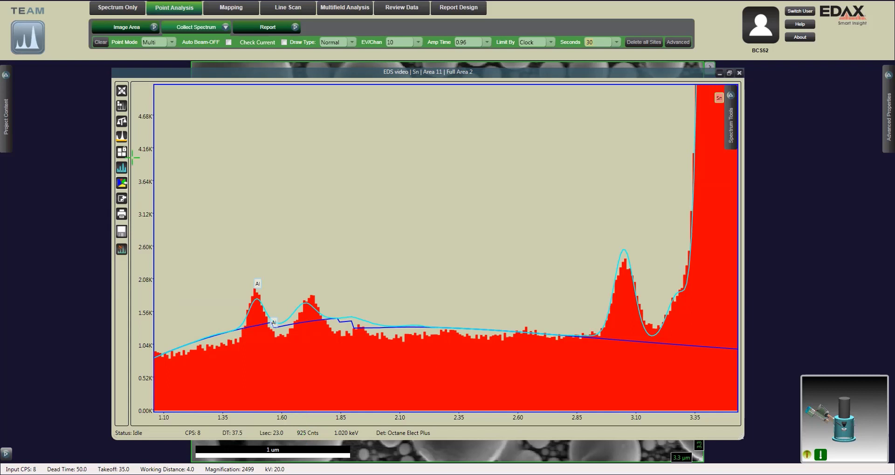
pyautogui.click(122, 136)
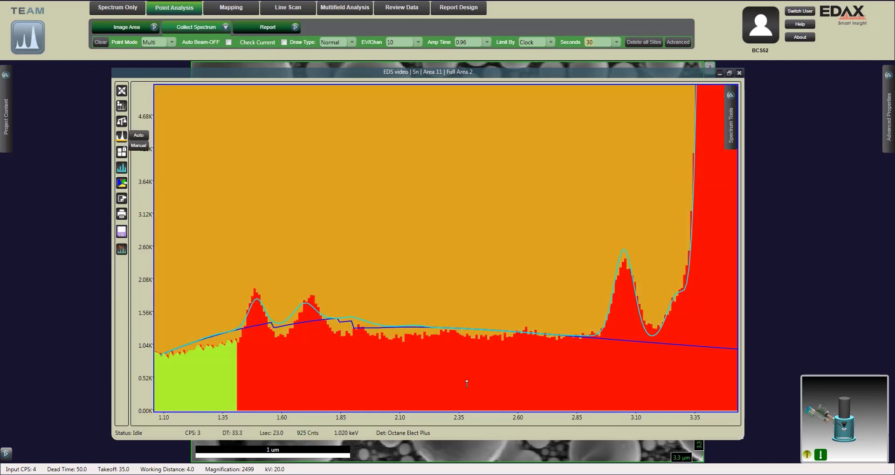
pyautogui.click(457, 388)
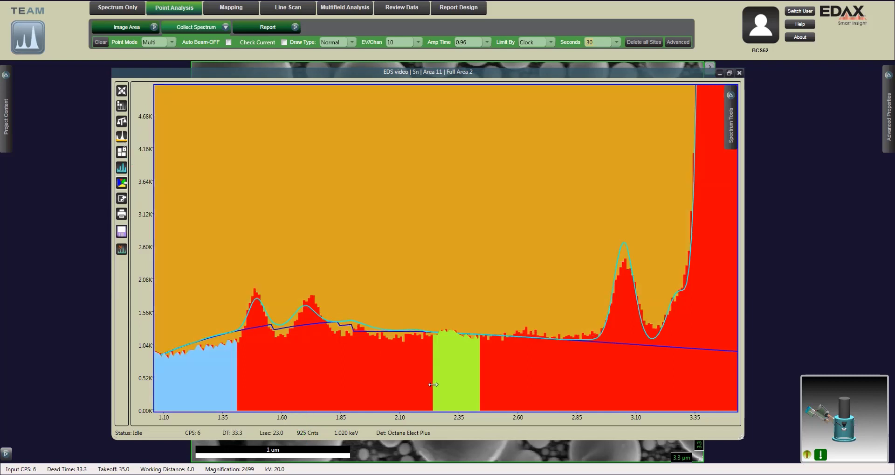
pyautogui.moveTo(431, 384); pyautogui.dragTo(396, 385)
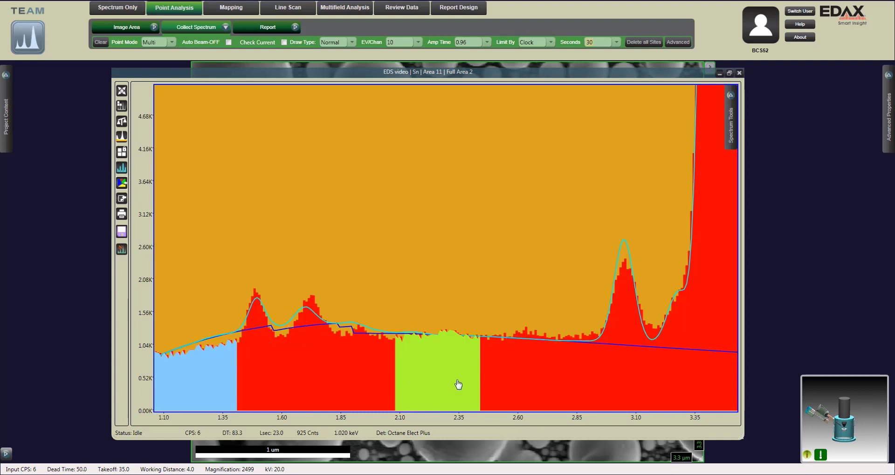
pyautogui.moveTo(483, 378); pyautogui.dragTo(570, 377)
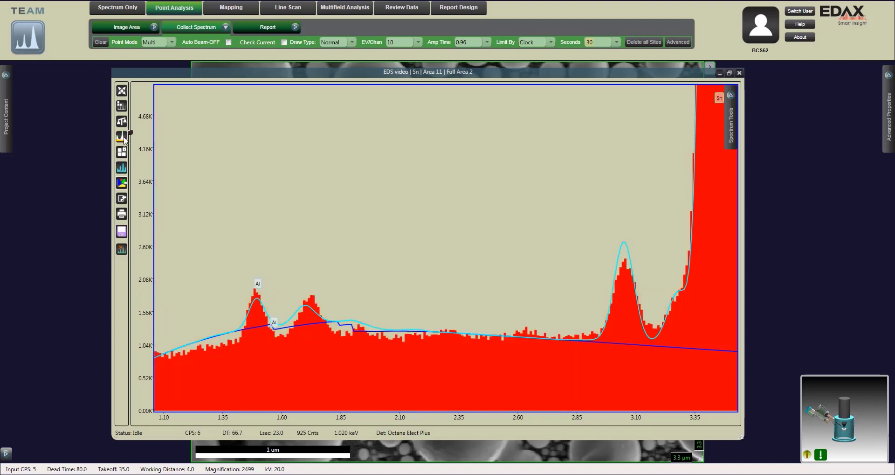
pyautogui.click(122, 135)
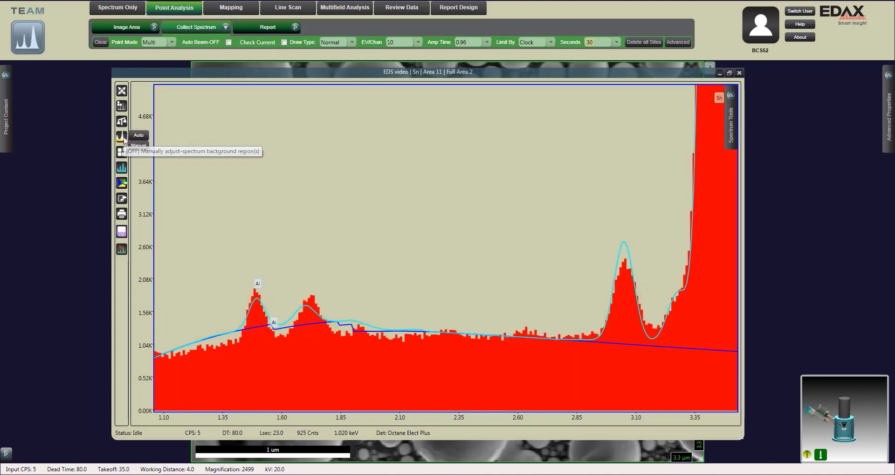
pyautogui.click(122, 90)
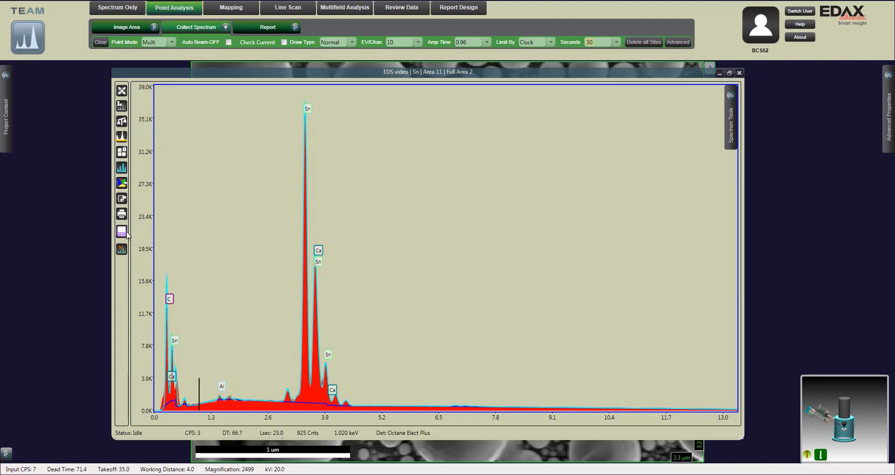
pyautogui.click(122, 198)
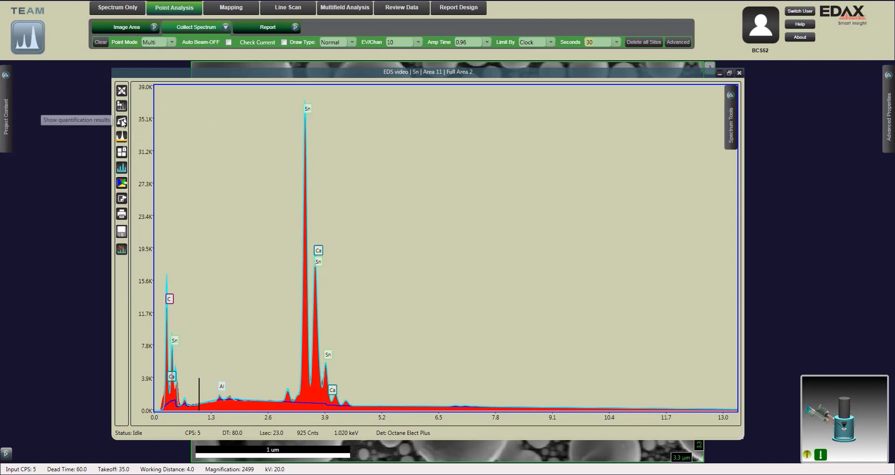
pyautogui.click(121, 121)
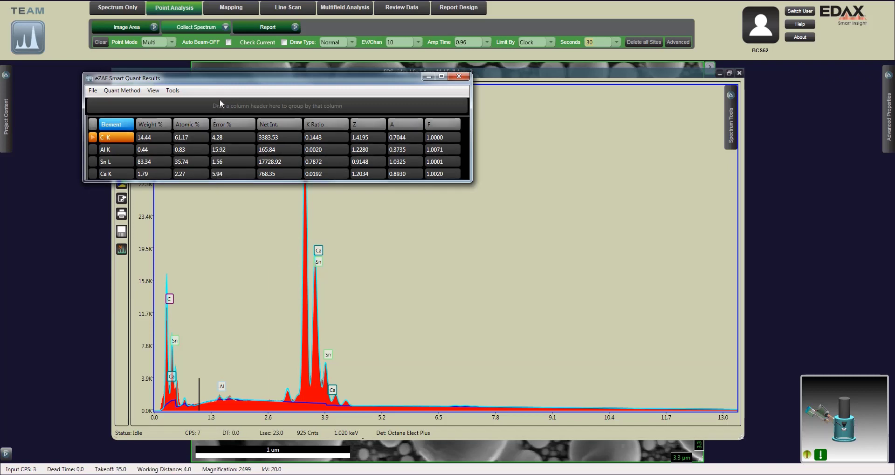
pyautogui.click(459, 76)
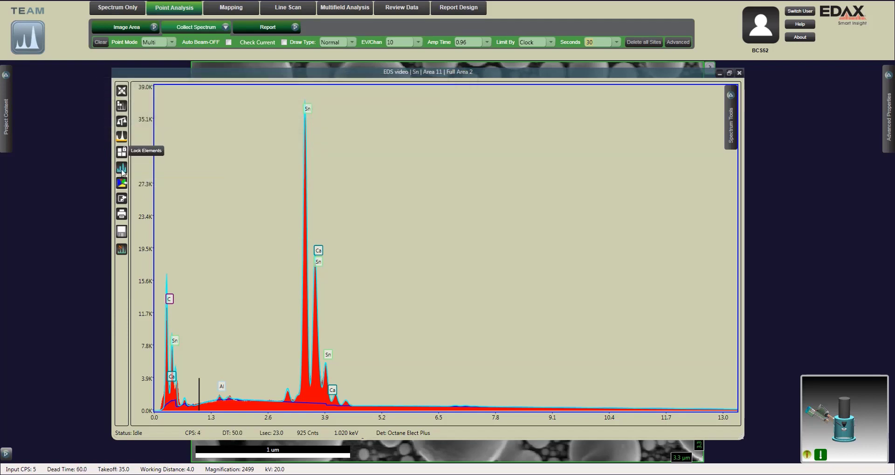
pyautogui.click(123, 172)
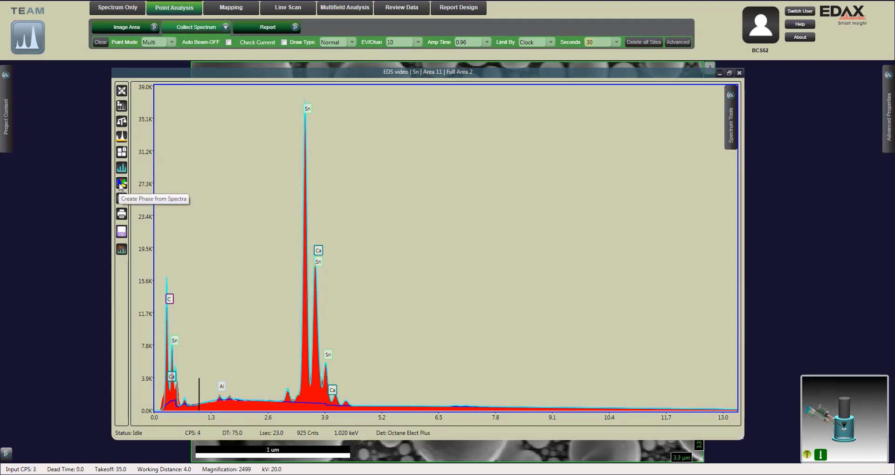
pyautogui.click(120, 201)
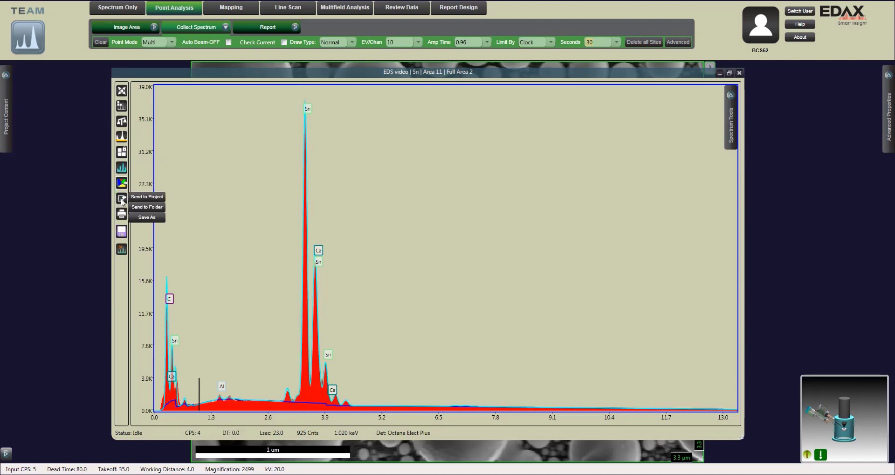
pyautogui.click(122, 251)
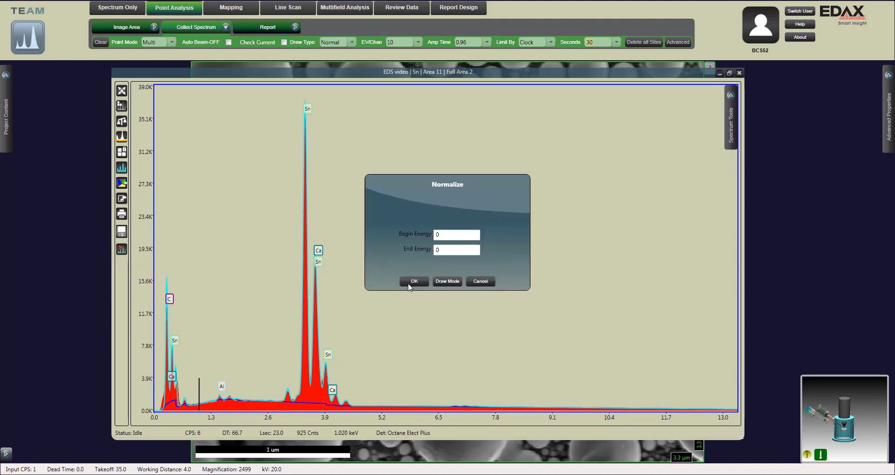
pyautogui.click(476, 283)
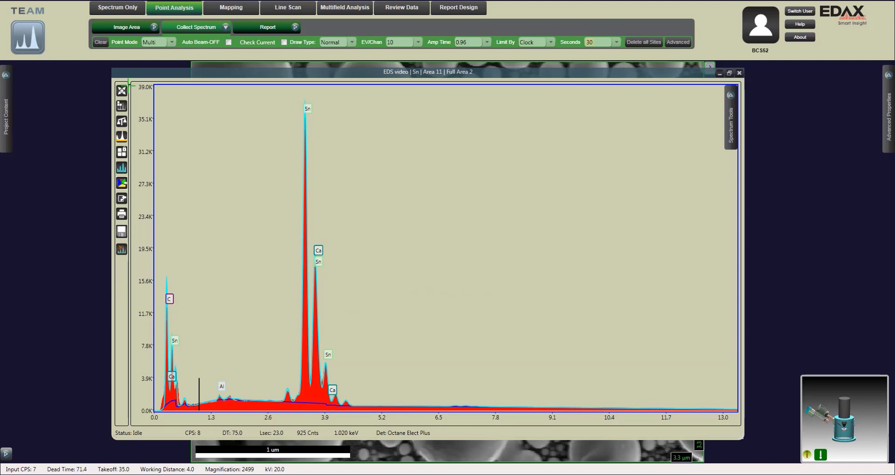
pyautogui.click(244, 27)
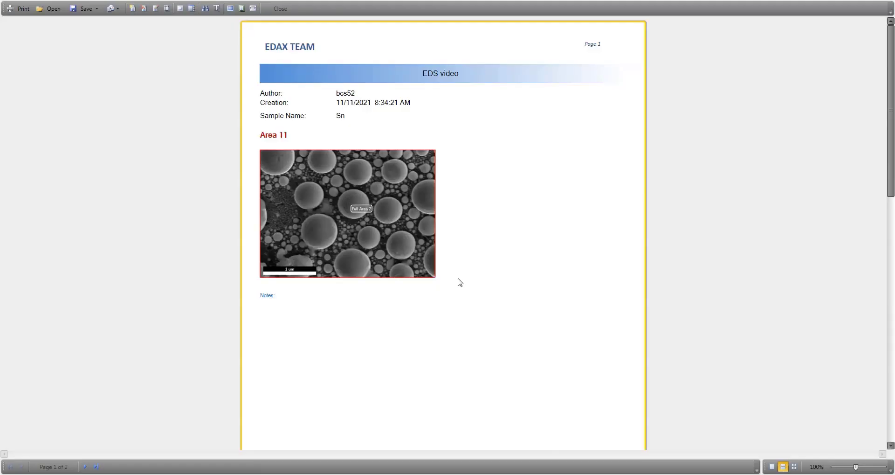
pyautogui.scroll(-10, 461, 282)
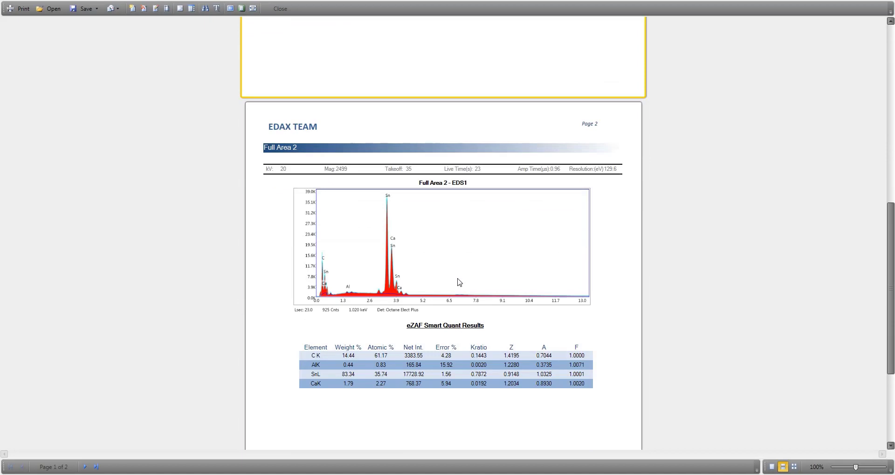
pyautogui.scroll(-8, 460, 282)
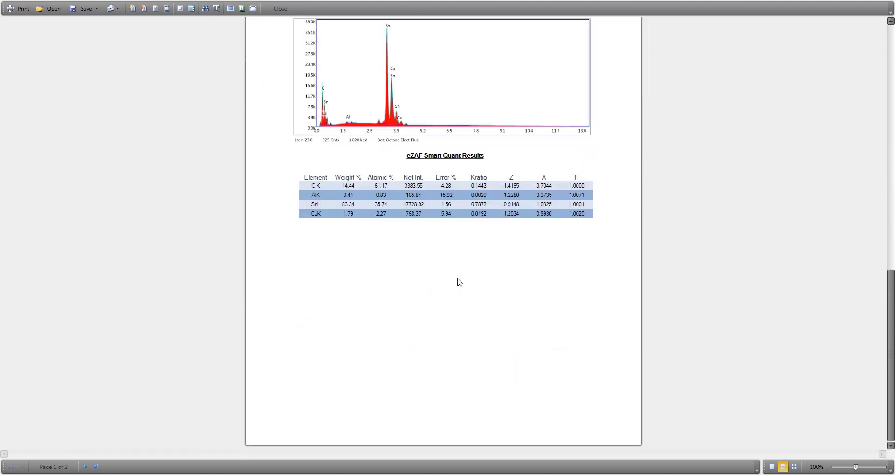
pyautogui.scroll(18, 460, 282)
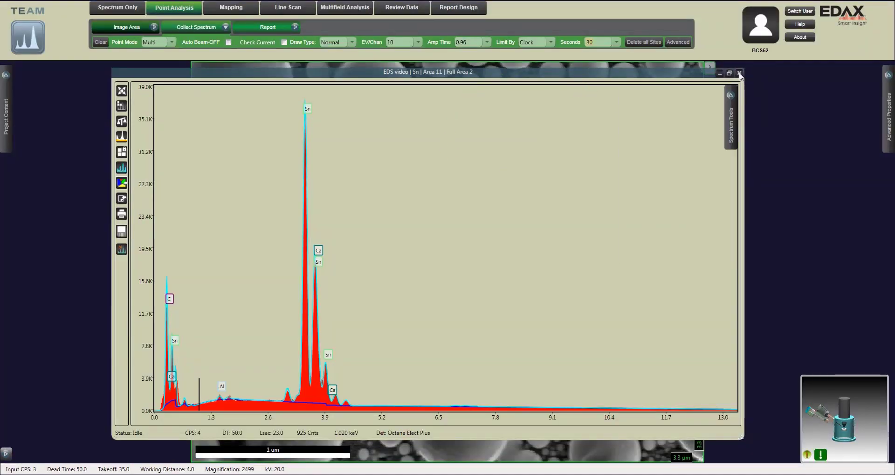
# Close the spectrum window and draw a 0.3 µm analysis area 3 at the image's lower left.
pyautogui.click(739, 73)
pyautogui.click(168, 8)
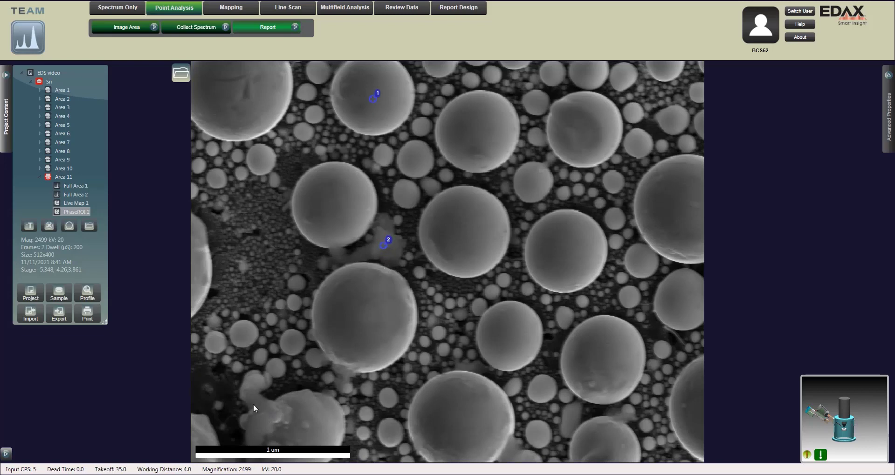
pyautogui.moveTo(242, 396); pyautogui.dragTo(288, 433)
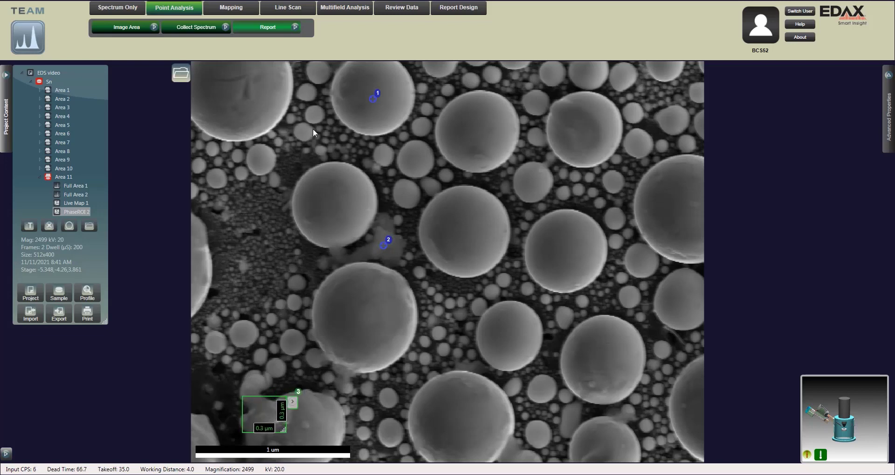
pyautogui.click(125, 27)
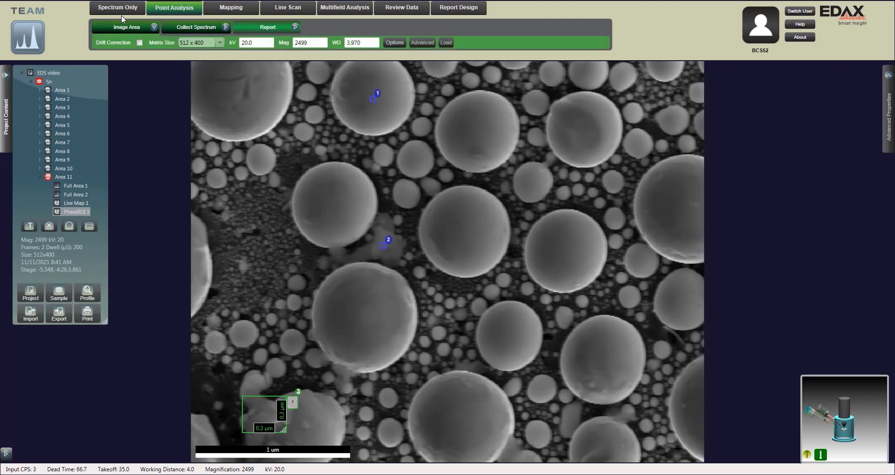
# Start spectrum collection at the marked sites, then reposition and enlarge the small spectrum panel.
pyautogui.click(183, 27)
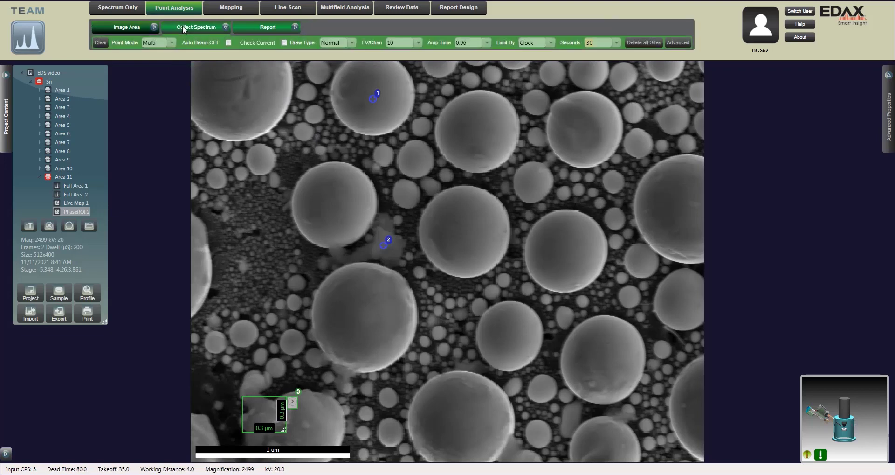
pyautogui.click(183, 27)
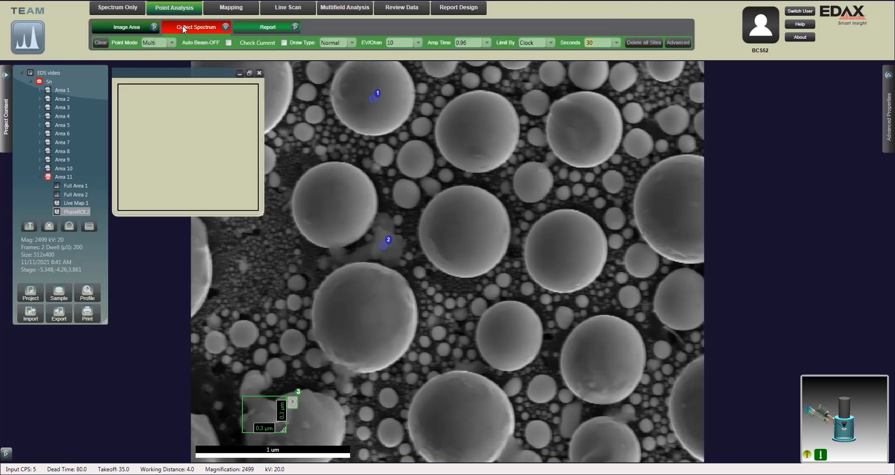
pyautogui.click(250, 73)
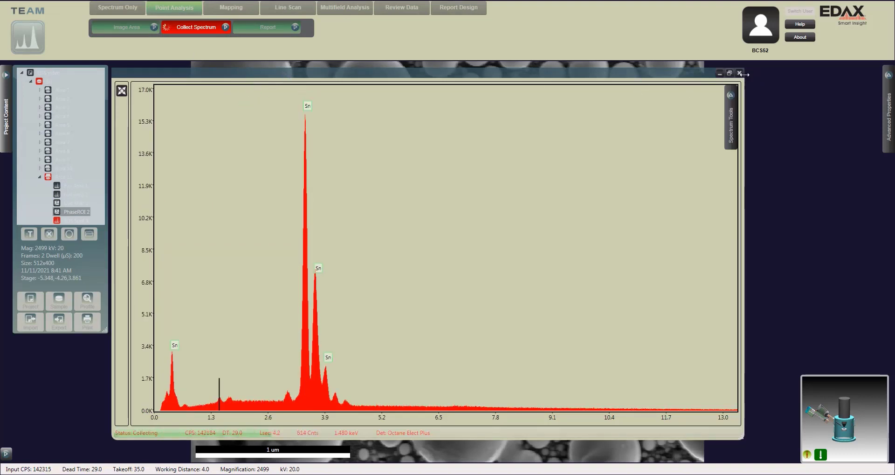
pyautogui.click(719, 73)
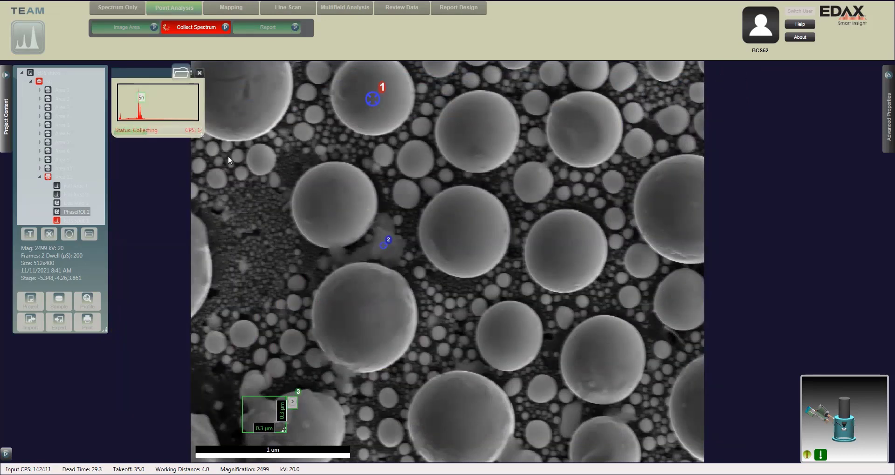
pyautogui.moveTo(160, 88); pyautogui.dragTo(183, 156)
pyautogui.moveTo(240, 212); pyautogui.dragTo(279, 237)
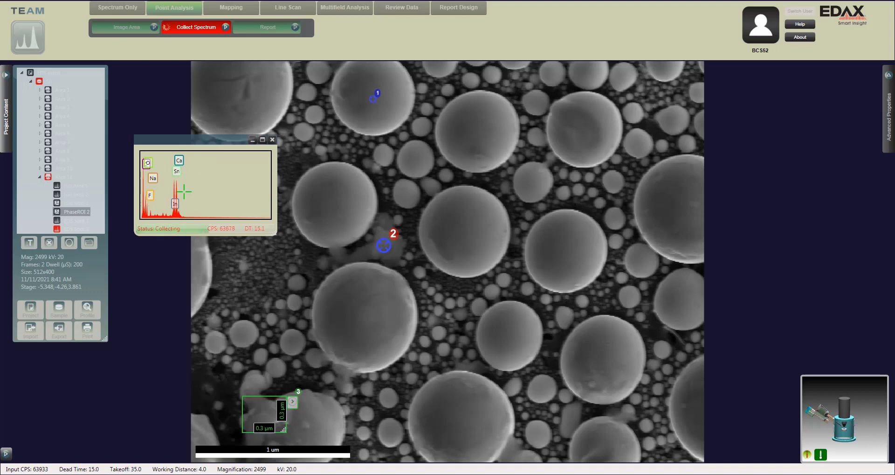
# Inspect the live spectra for points 2 and 3 full-size while collection finishes.
pyautogui.click(262, 140)
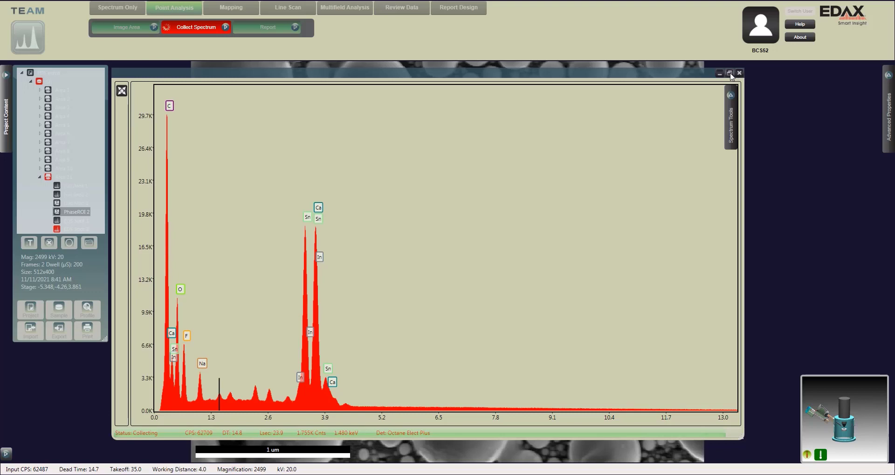
pyautogui.click(741, 74)
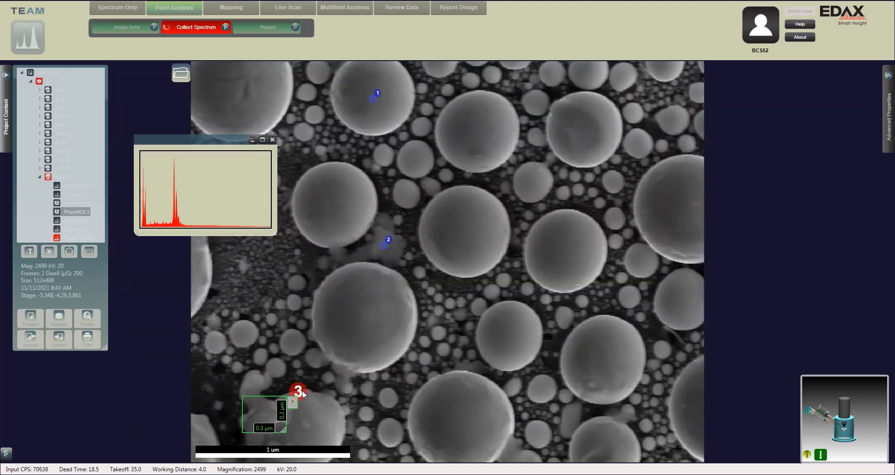
pyautogui.click(263, 140)
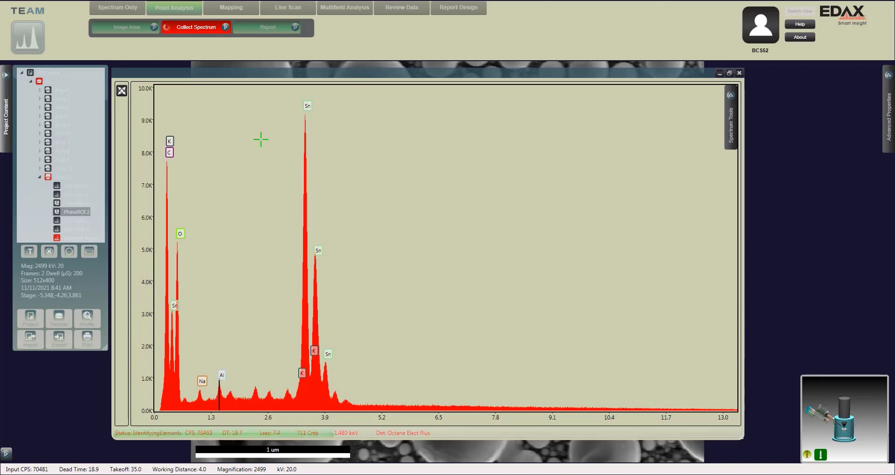
pyautogui.click(729, 72)
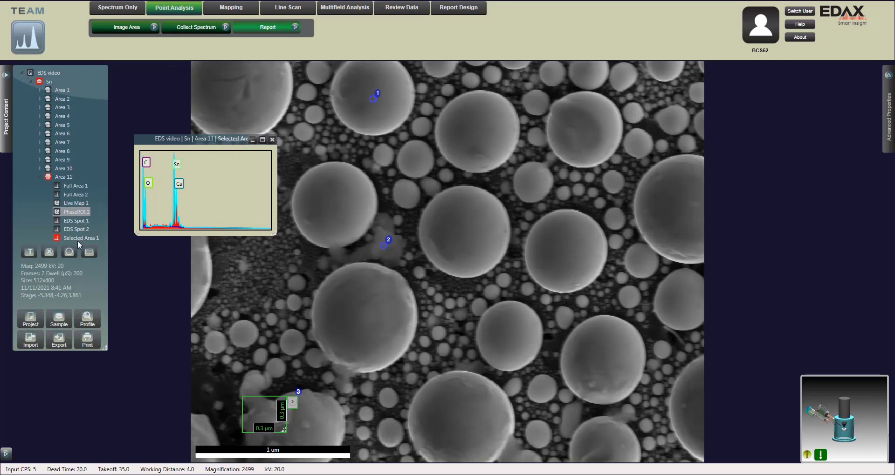
# Open the EDS Spot 1 spectrum enlarged, with the fitted trace overlaid.
pyautogui.click(82, 221)
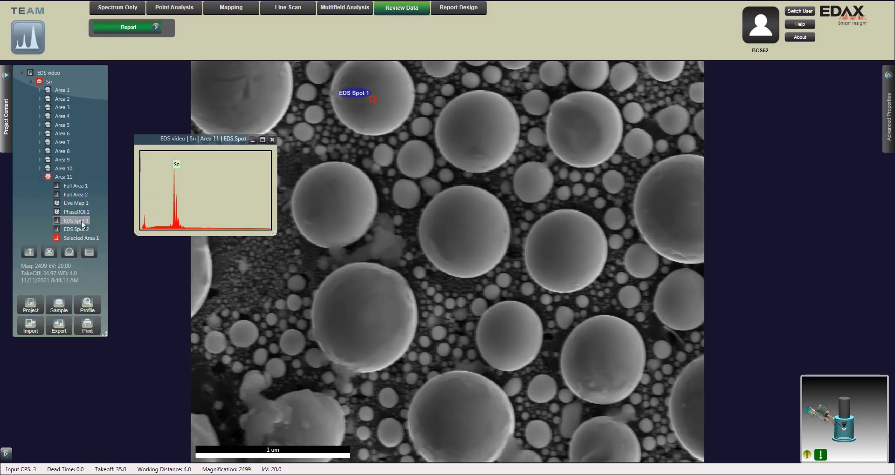
pyautogui.click(262, 139)
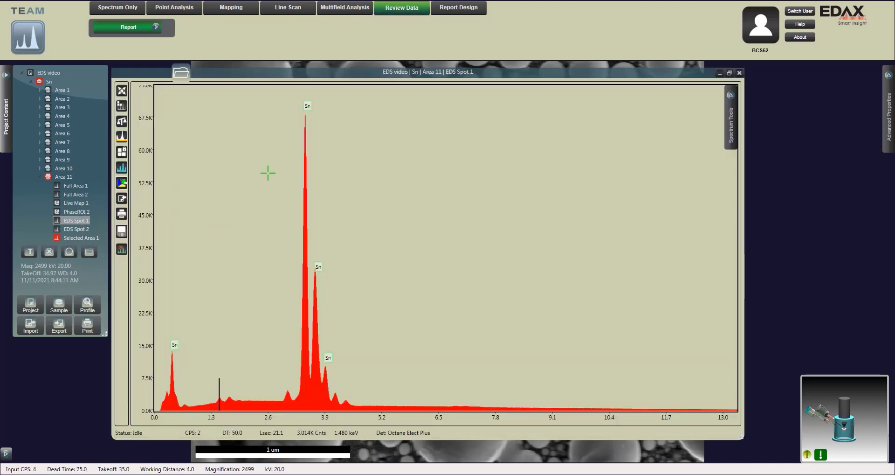
pyautogui.click(121, 170)
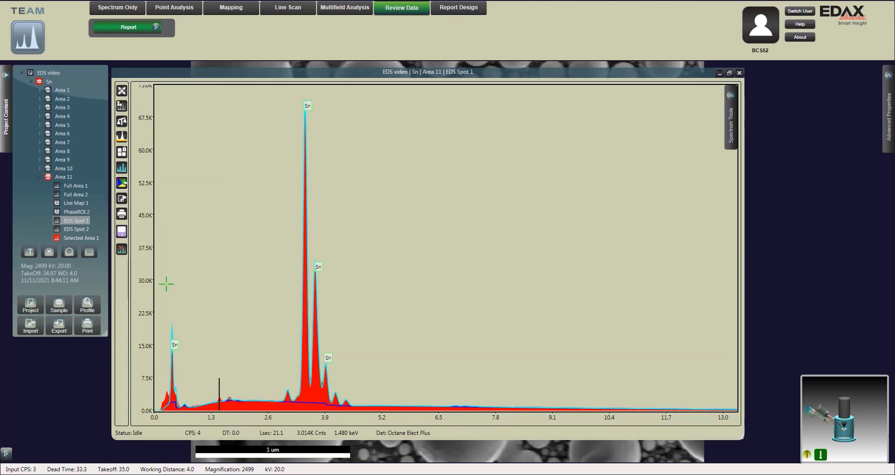
# Label the 0.28 keV peak as C and the 1.5 keV peak as Al, removing the wrong Cl label.
pyautogui.click(167, 390)
pyautogui.click(185, 357)
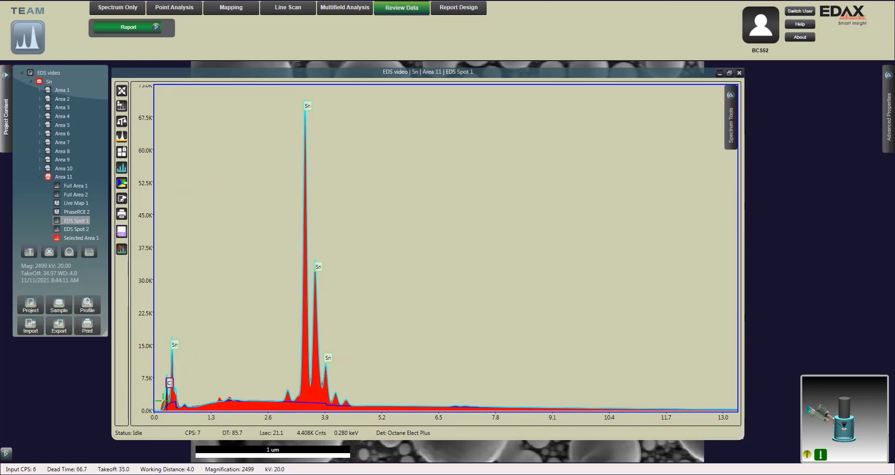
pyautogui.click(163, 394)
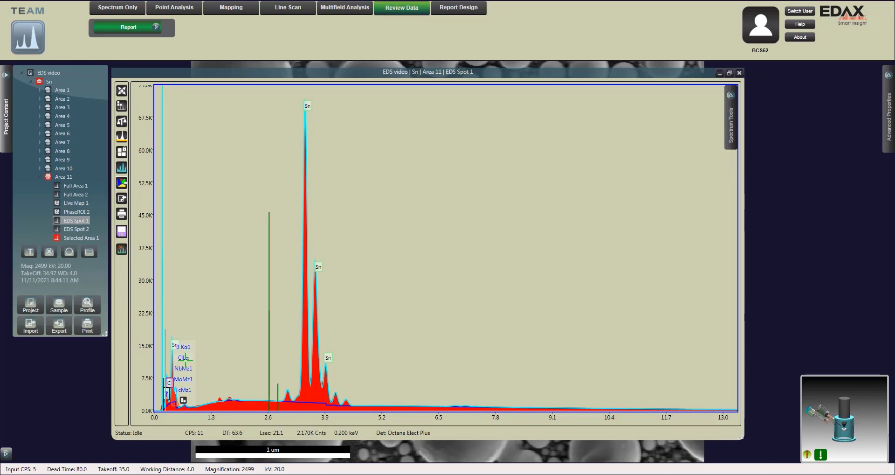
pyautogui.click(185, 358)
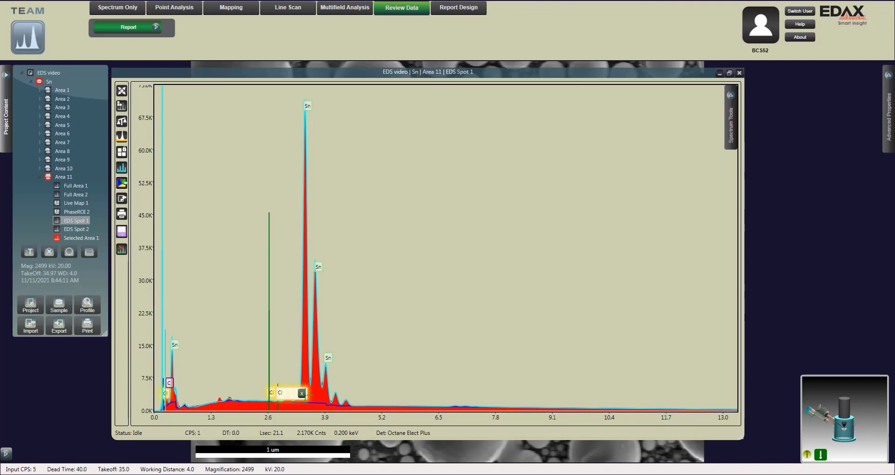
pyautogui.click(302, 392)
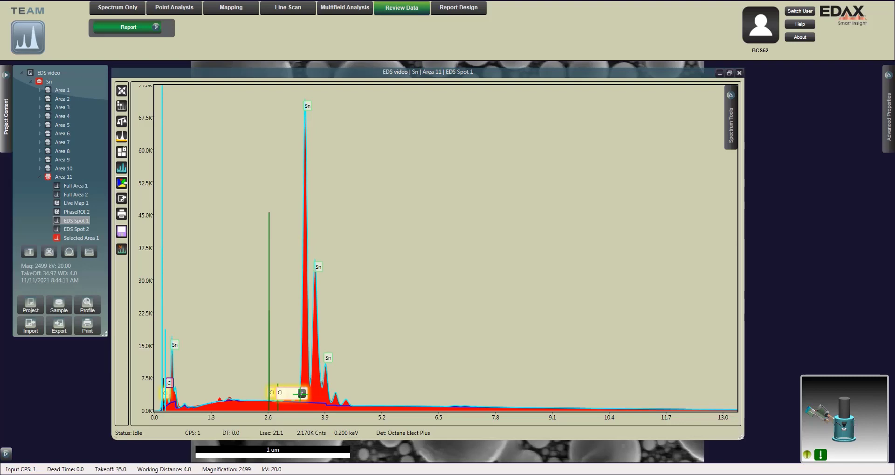
pyautogui.click(221, 397)
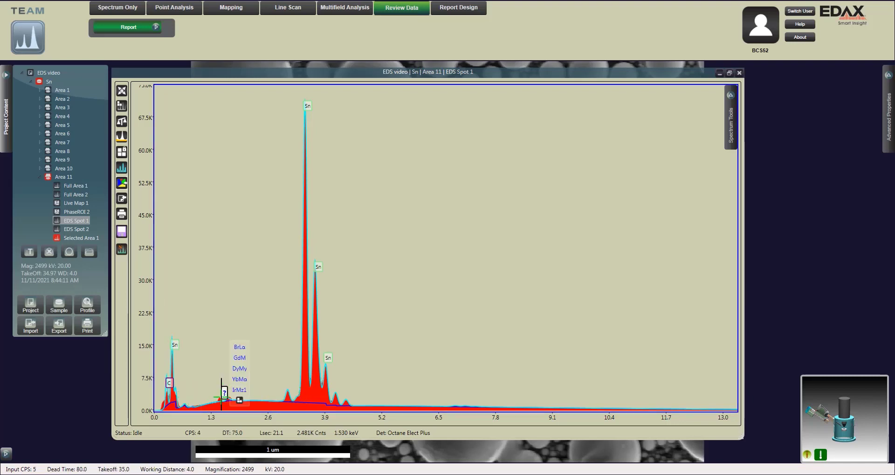
pyautogui.click(219, 397)
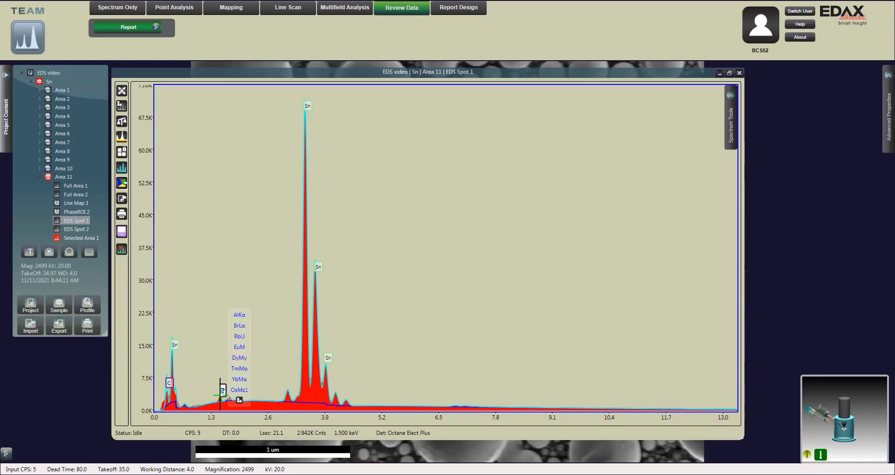
pyautogui.click(239, 315)
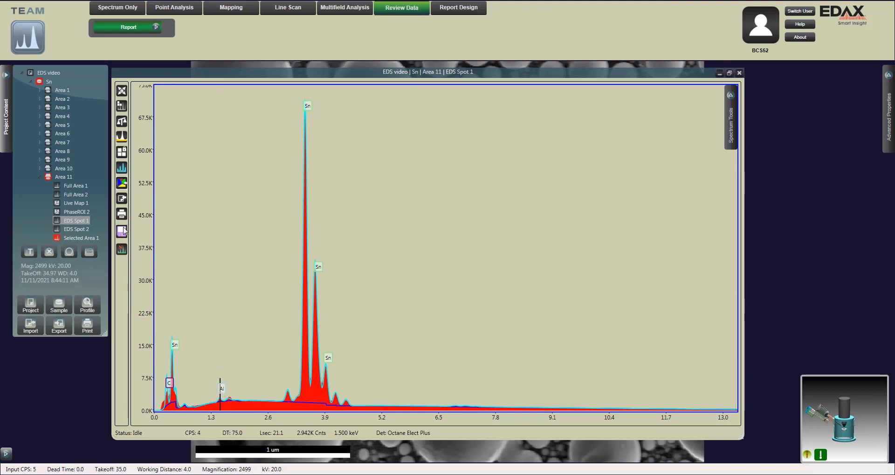
# Open the EDS Spot 2 spectrum and label its 1.49 keV peak Al and 1.74 keV peak Si.
pyautogui.click(80, 229)
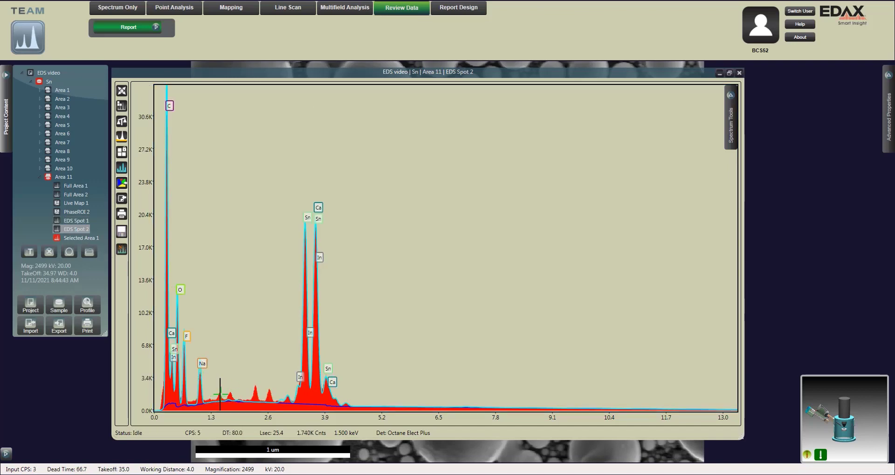
pyautogui.click(256, 383)
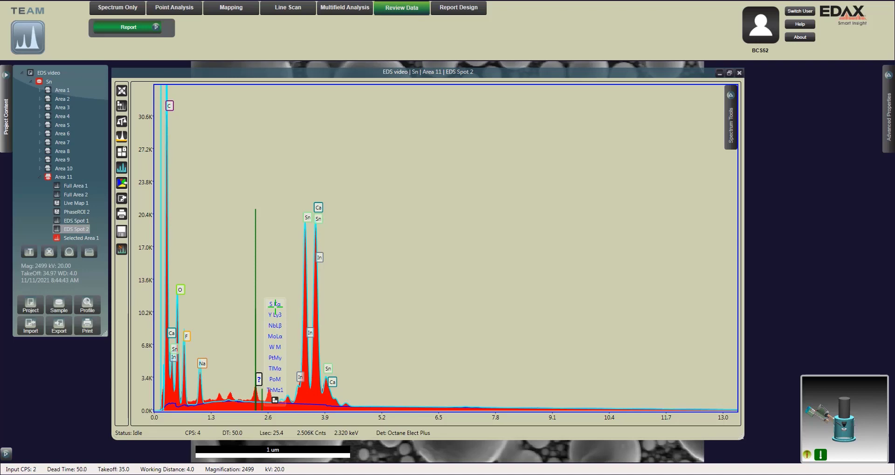
pyautogui.click(220, 394)
pyautogui.click(223, 386)
pyautogui.click(239, 315)
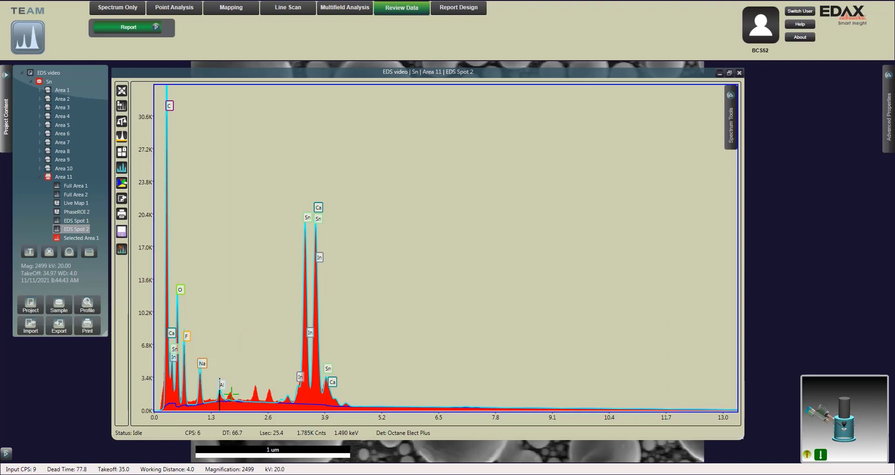
pyautogui.click(230, 393)
pyautogui.click(233, 385)
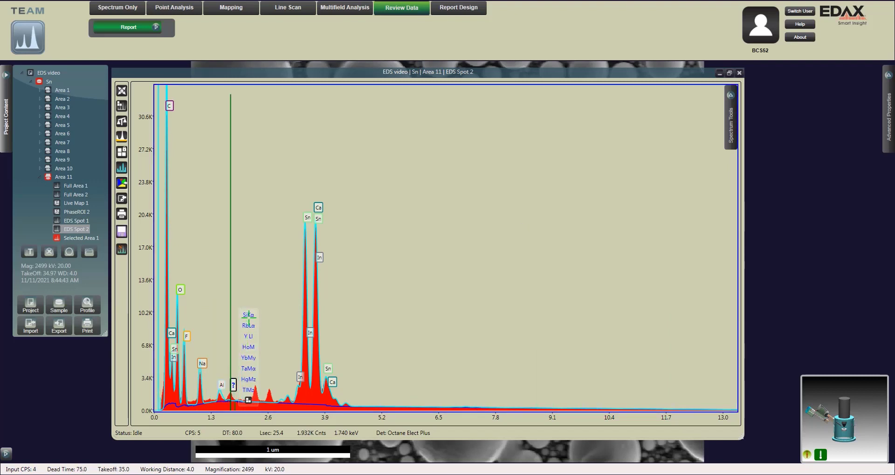
pyautogui.click(249, 315)
# Label the 2.31 keV peak as S and the 2.6 keV peak as Cl, deleting the mistaken Tl label.
pyautogui.click(255, 381)
pyautogui.click(258, 378)
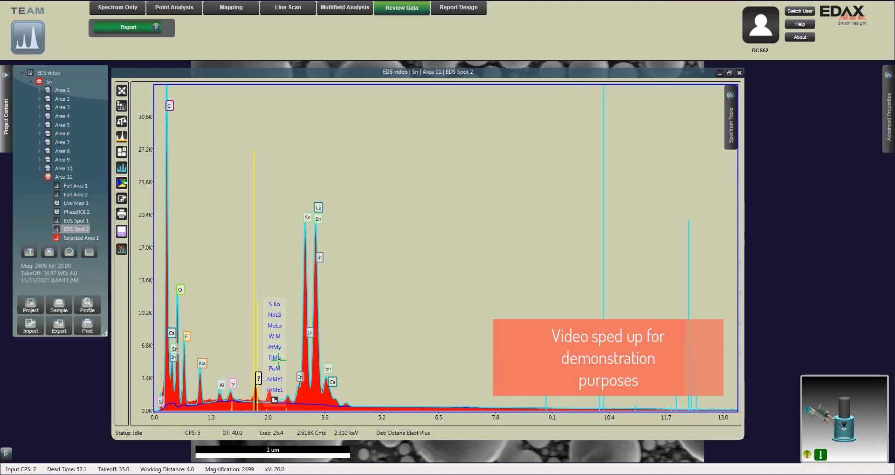
pyautogui.click(277, 303)
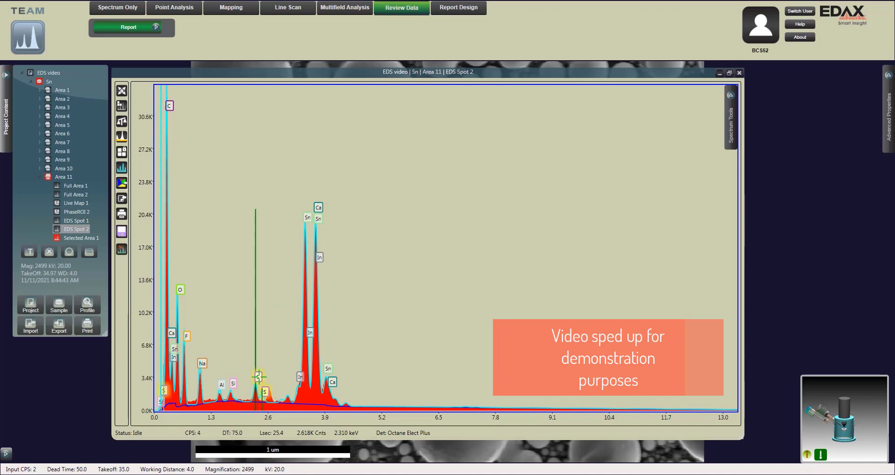
pyautogui.click(280, 378)
pyautogui.click(258, 378)
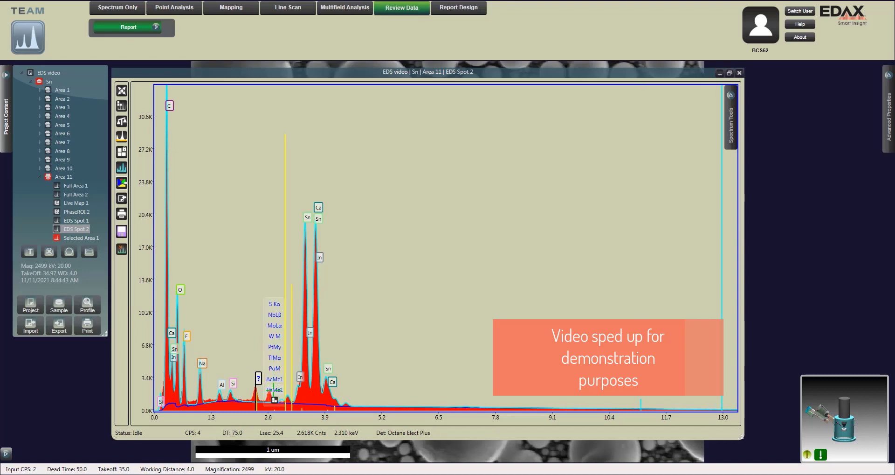
pyautogui.click(276, 358)
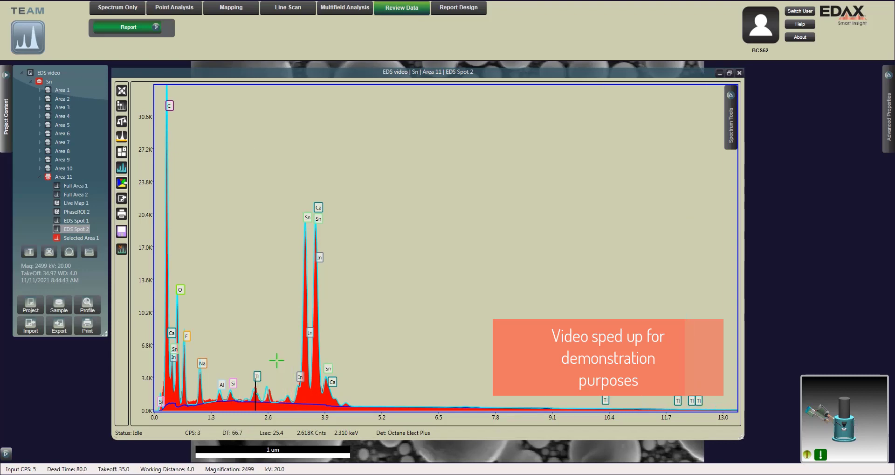
pyautogui.press('Delete')
pyautogui.click(255, 387)
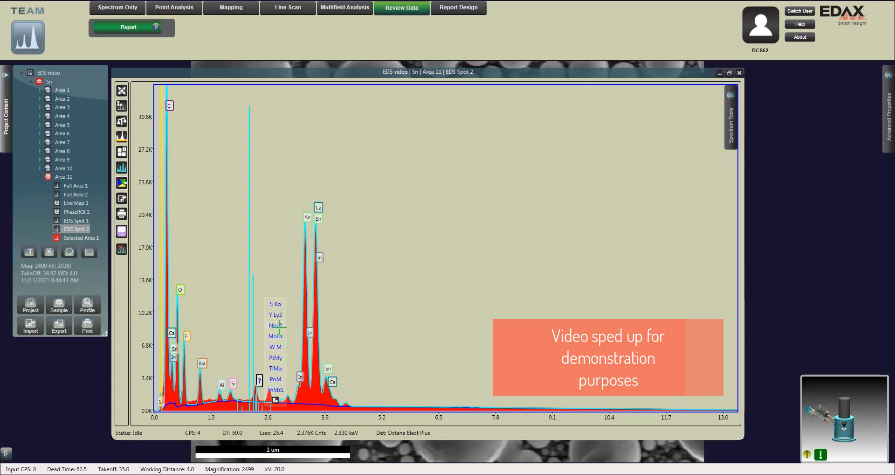
pyautogui.click(280, 304)
pyautogui.click(271, 383)
pyautogui.click(288, 303)
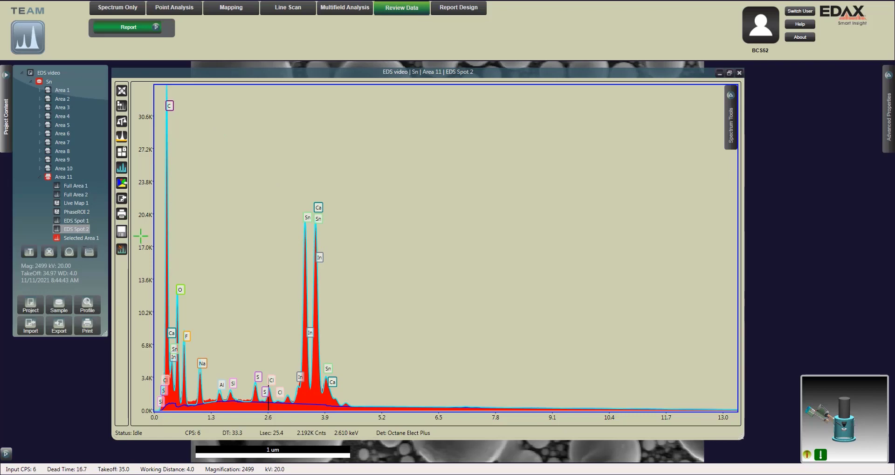
# Open the Selected Area 1 spectrum and add Na, Cl, S, Si and Al to its identified elements.
pyautogui.click(66, 238)
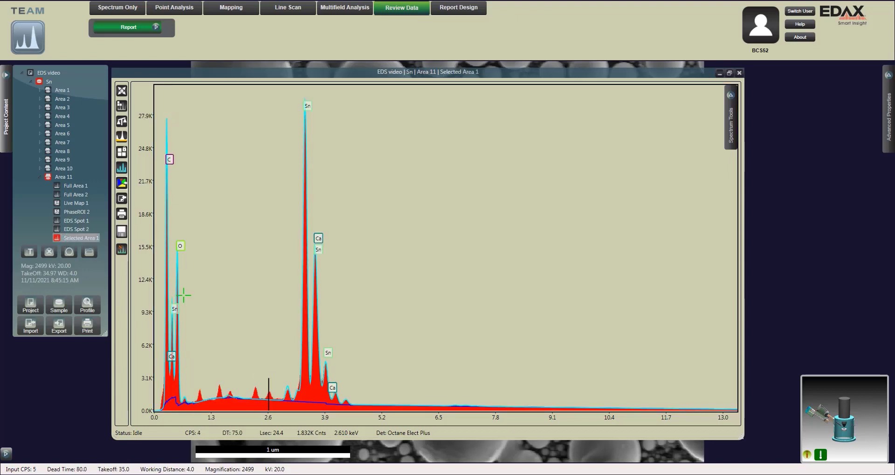
pyautogui.click(200, 383)
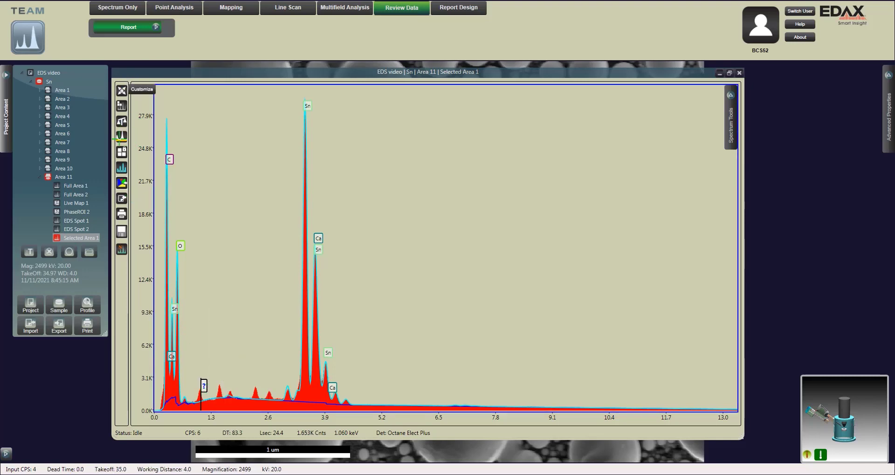
pyautogui.click(121, 152)
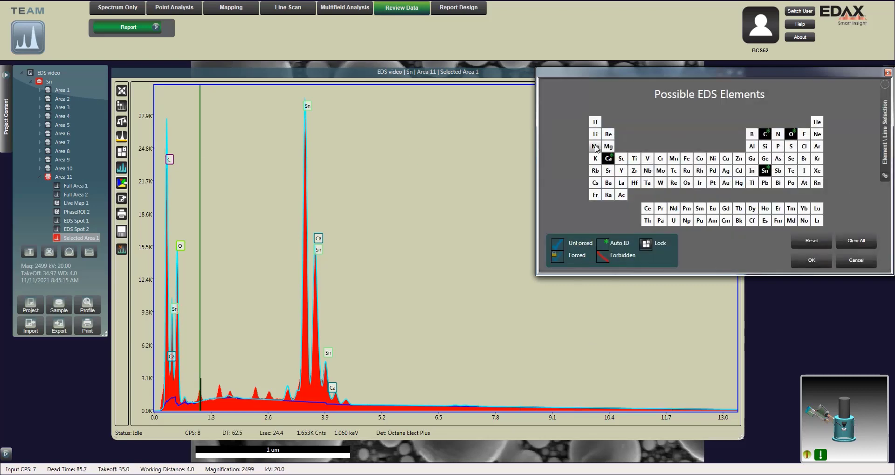
pyautogui.click(596, 148)
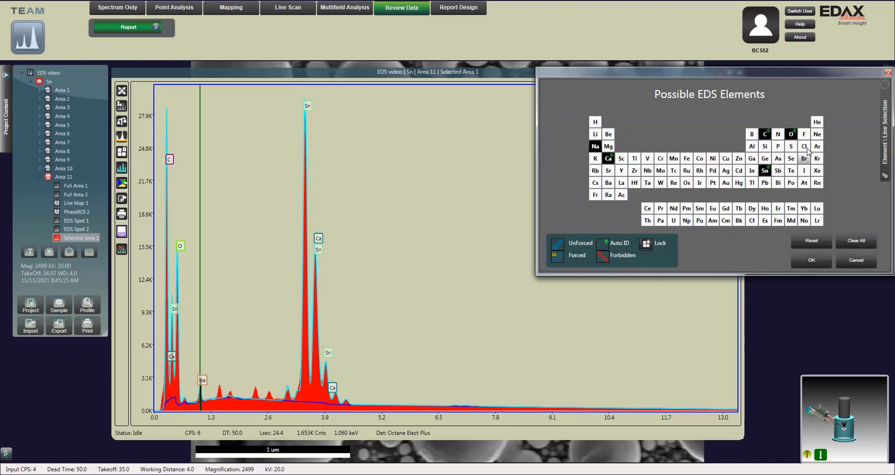
pyautogui.click(806, 147)
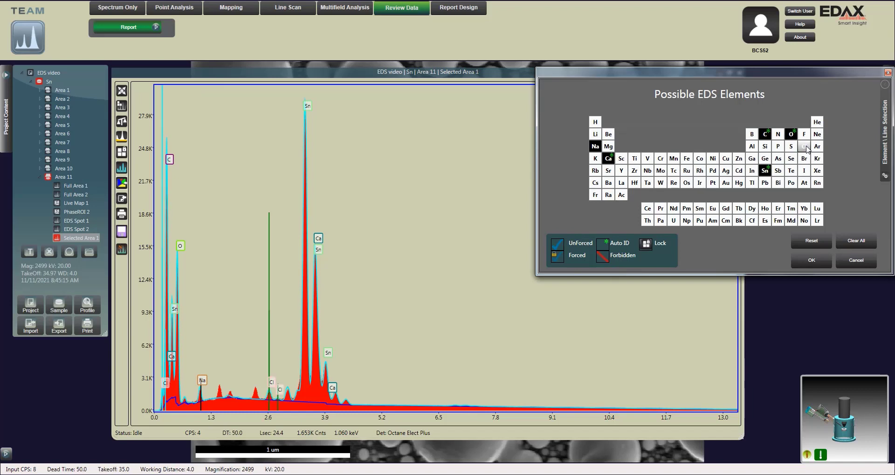
pyautogui.click(794, 148)
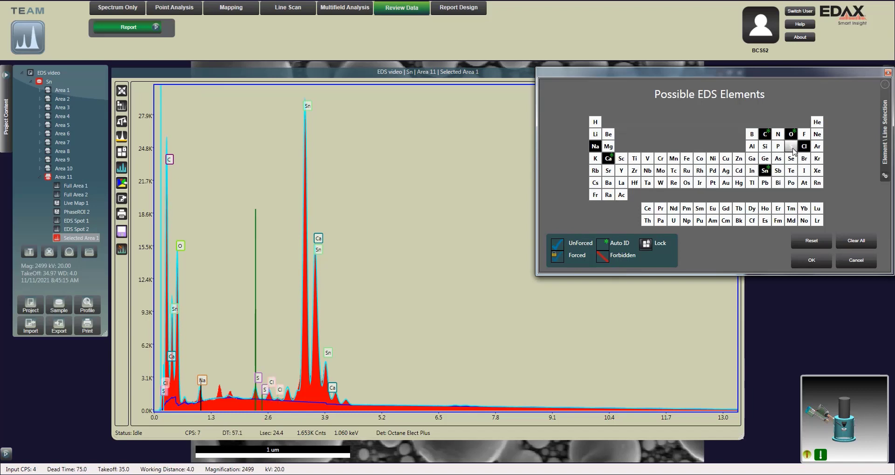
pyautogui.click(767, 148)
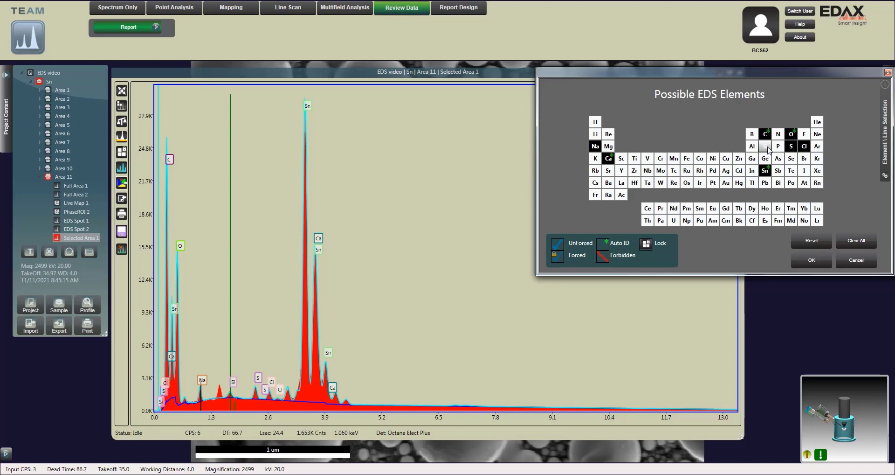
pyautogui.click(753, 146)
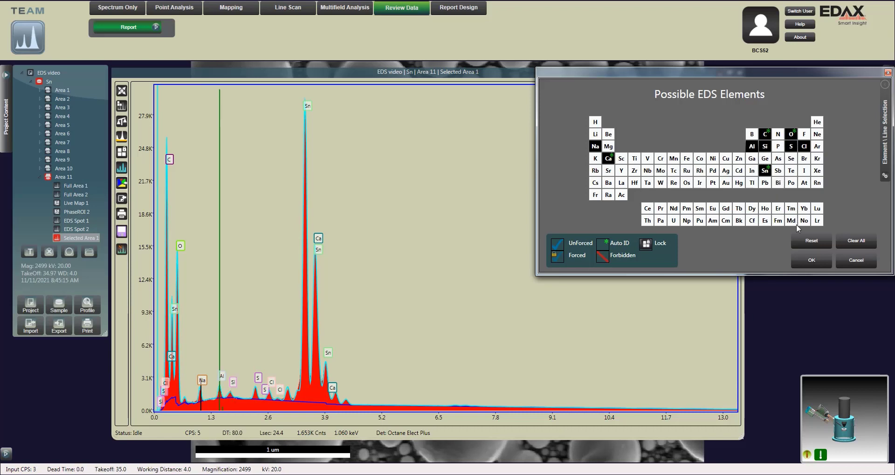
pyautogui.click(804, 261)
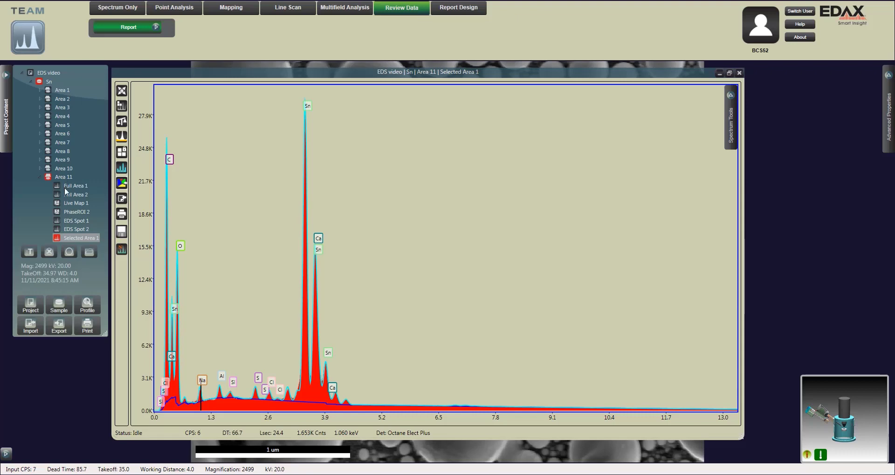
# Overlay Full Area 1 and 2, EDS Spots 1 and 2, and Selected Area 1 spectra.
pyautogui.click(75, 230)
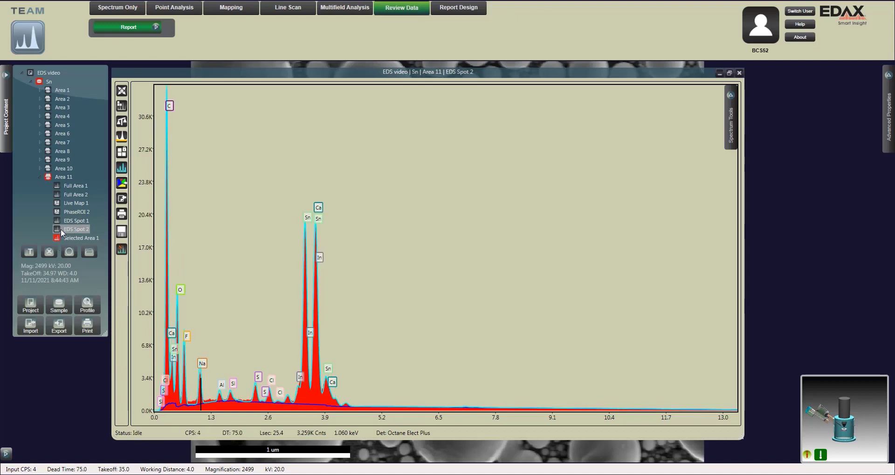
pyautogui.click(68, 217)
pyautogui.click(68, 230)
pyautogui.click(65, 177)
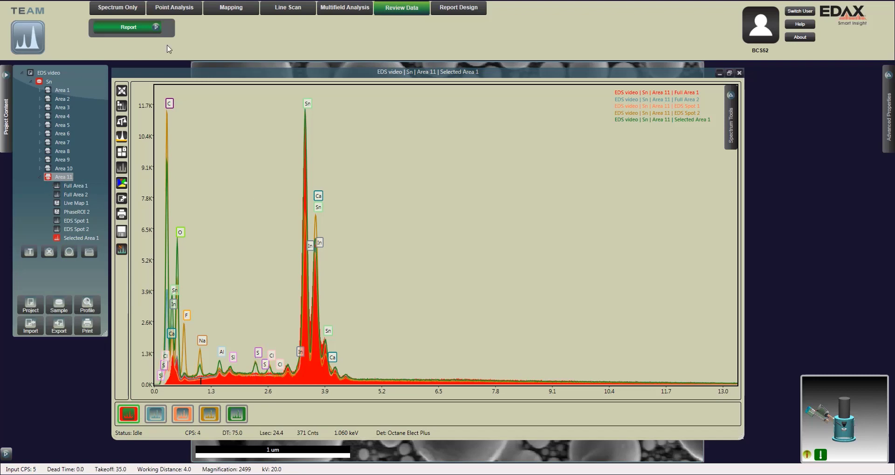
# Generate the Area 11 report and scroll through its six pages of spectra and eZAF tables.
pyautogui.click(128, 27)
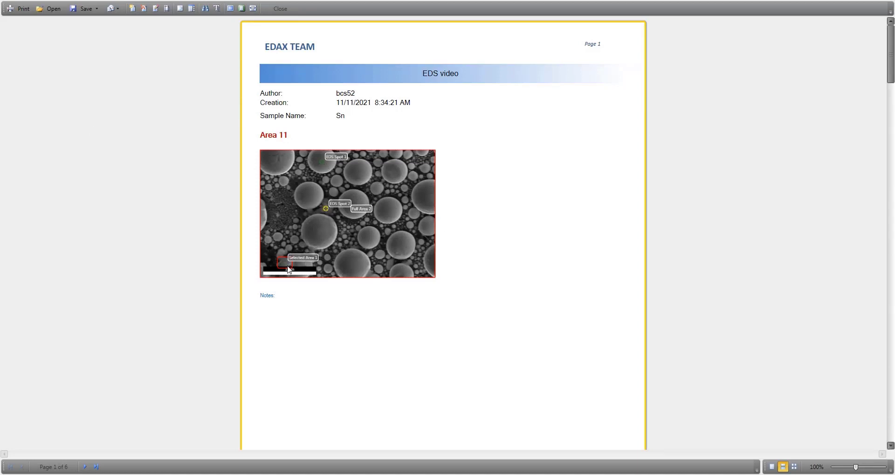
pyautogui.scroll(-10, 544, 316)
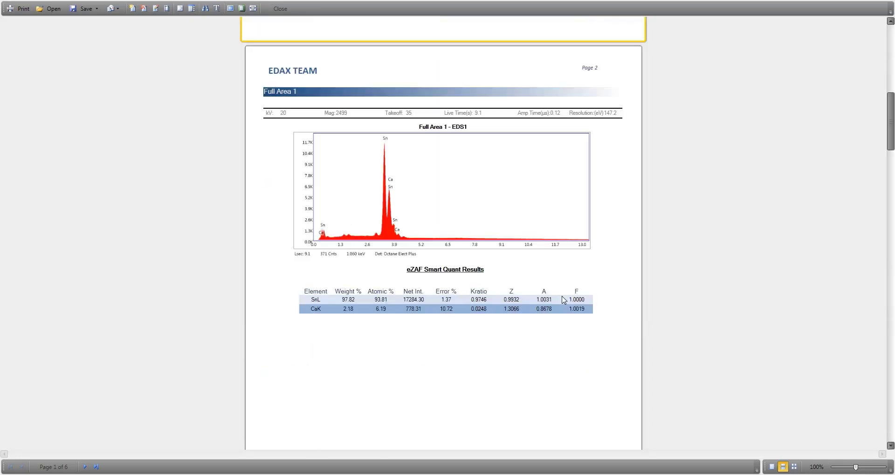
pyautogui.scroll(-10, 544, 301)
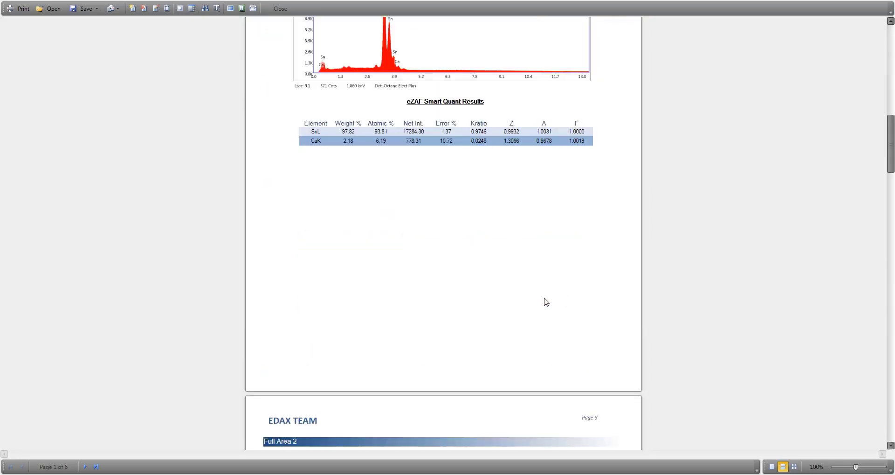
pyautogui.scroll(-10, 546, 302)
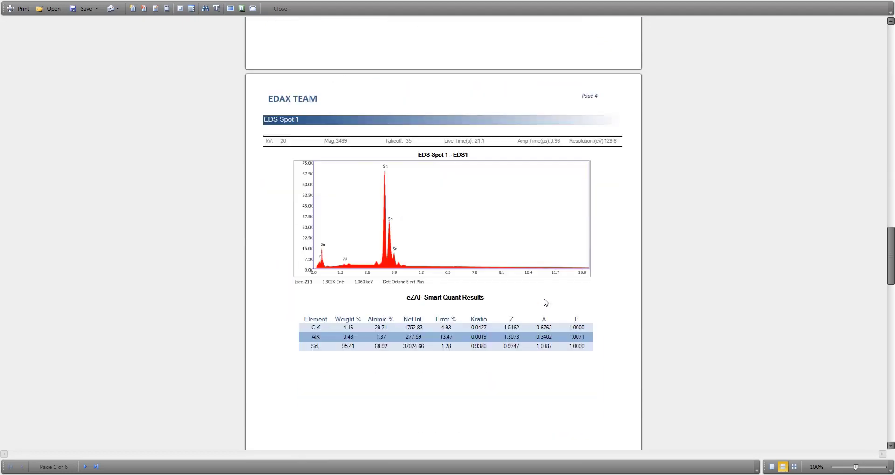
pyautogui.scroll(-10, 546, 303)
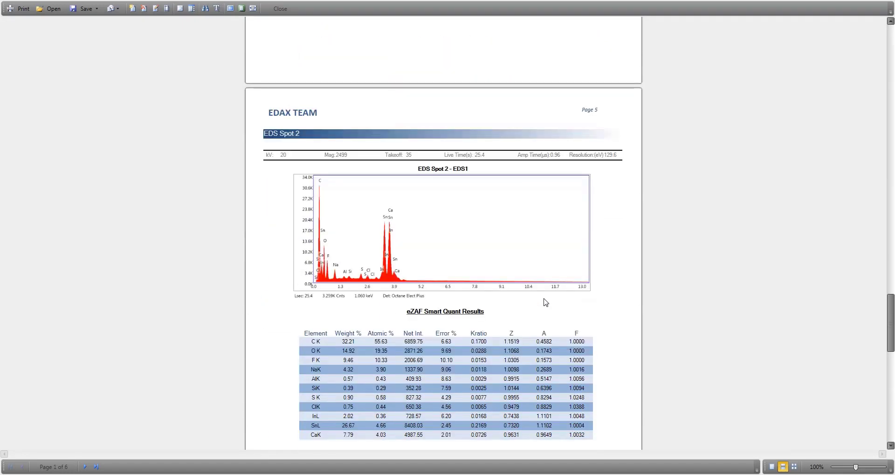
pyautogui.scroll(-7, 545, 303)
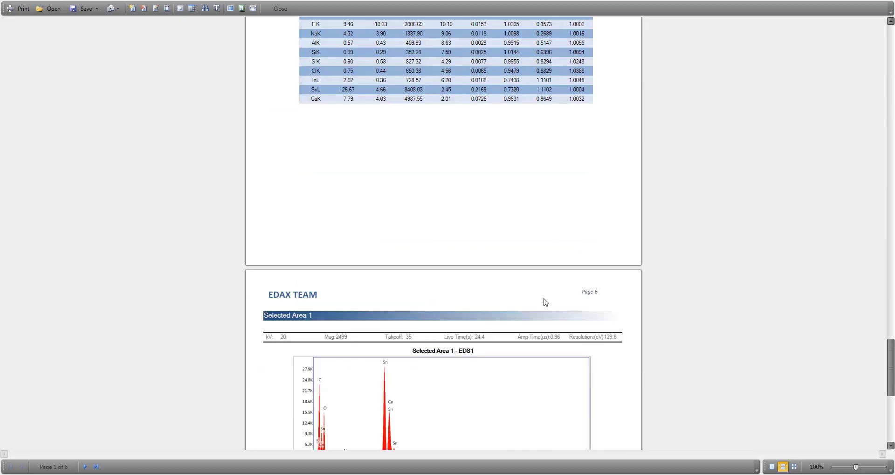
pyautogui.scroll(-6, 546, 302)
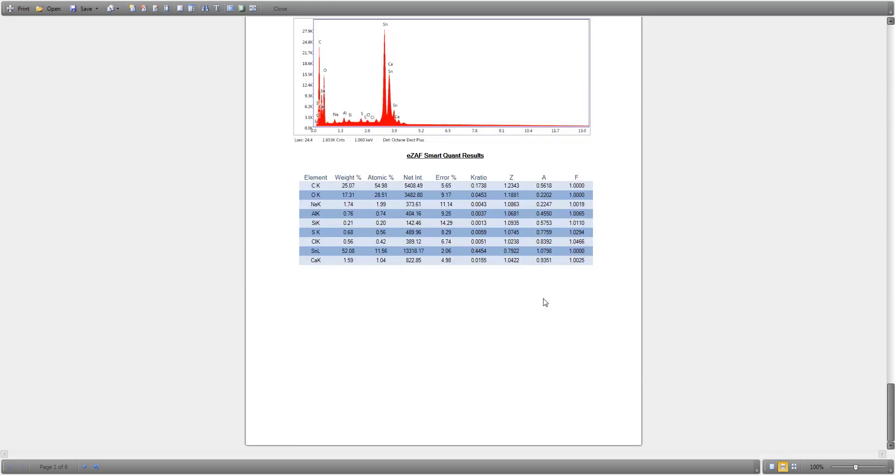
pyautogui.scroll(10, 546, 303)
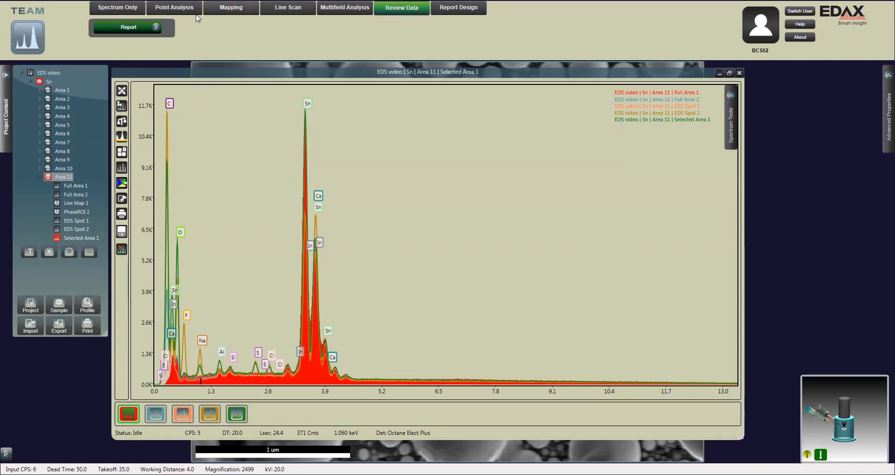
# In Line Scan mode, draw a new diagonal scan line across the large upper-left sphere.
pyautogui.click(275, 9)
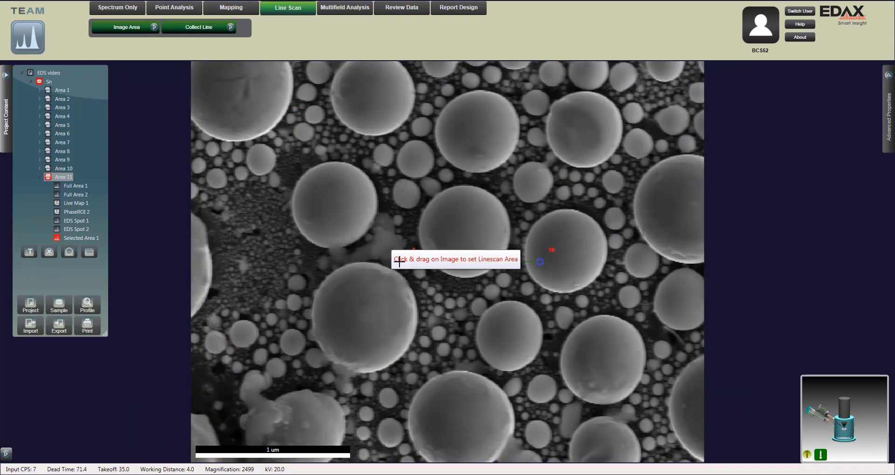
pyautogui.moveTo(399, 262); pyautogui.dragTo(293, 143)
pyautogui.click(154, 27)
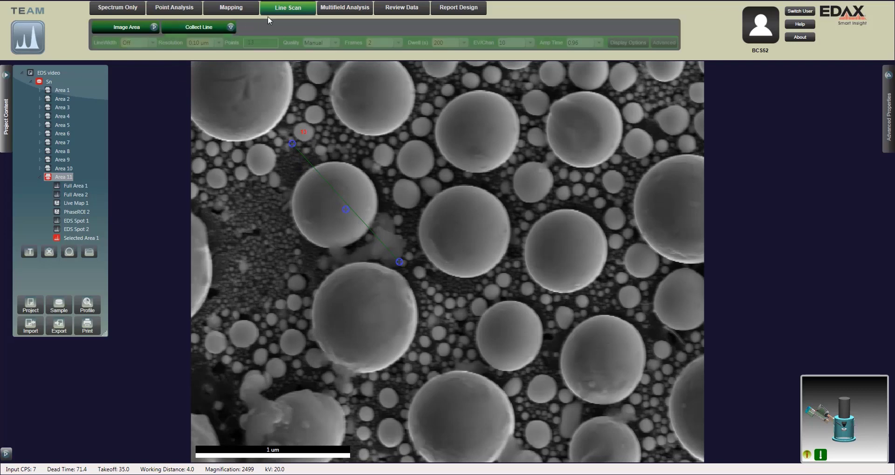
# Set line resolution to 0.1 µm and frames to 4, then start collecting the line.
pyautogui.click(230, 27)
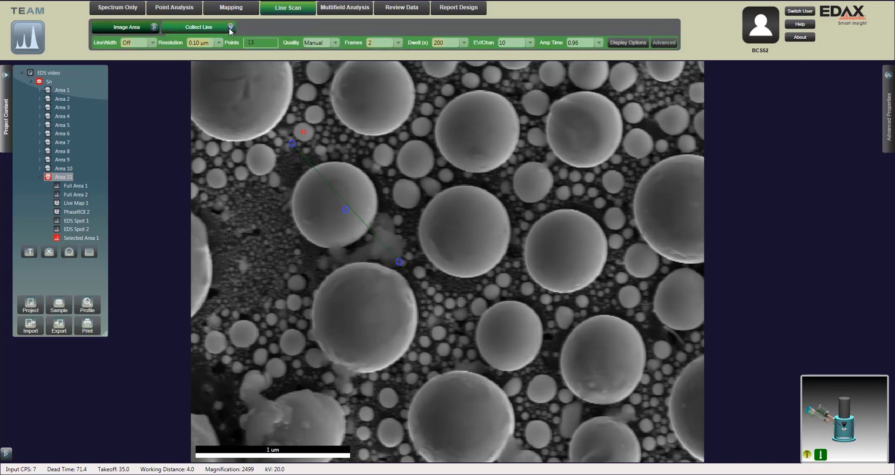
pyautogui.click(219, 43)
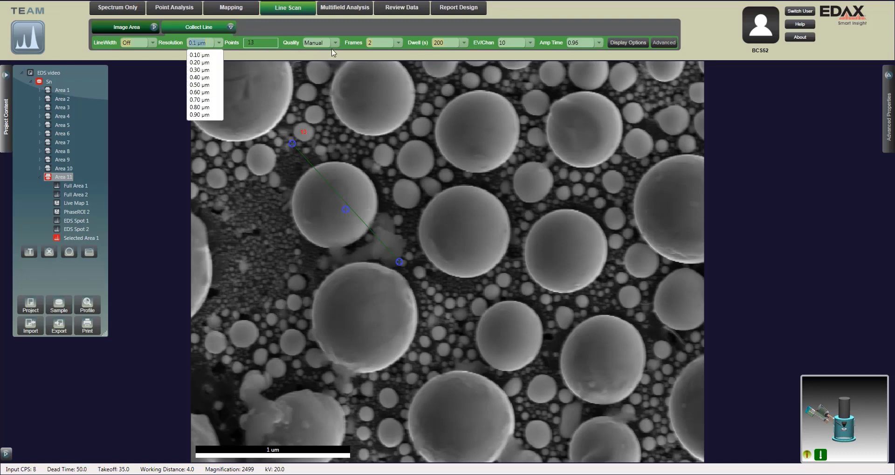
pyautogui.click(399, 43)
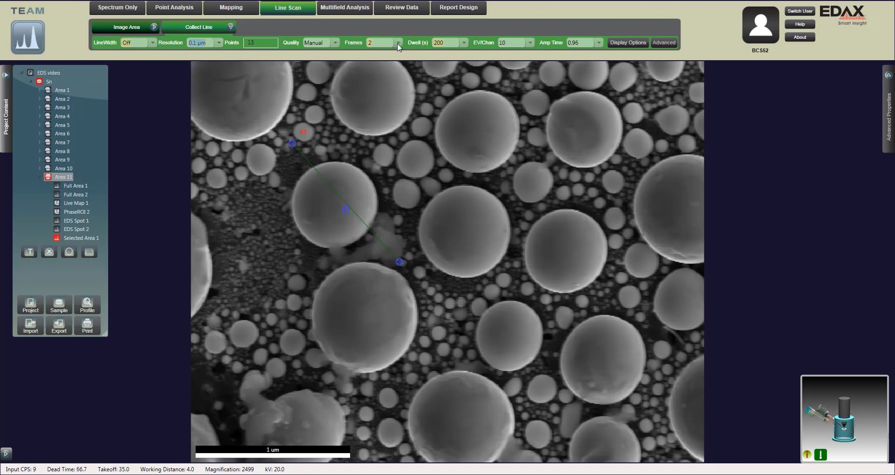
pyautogui.click(398, 43)
pyautogui.click(380, 73)
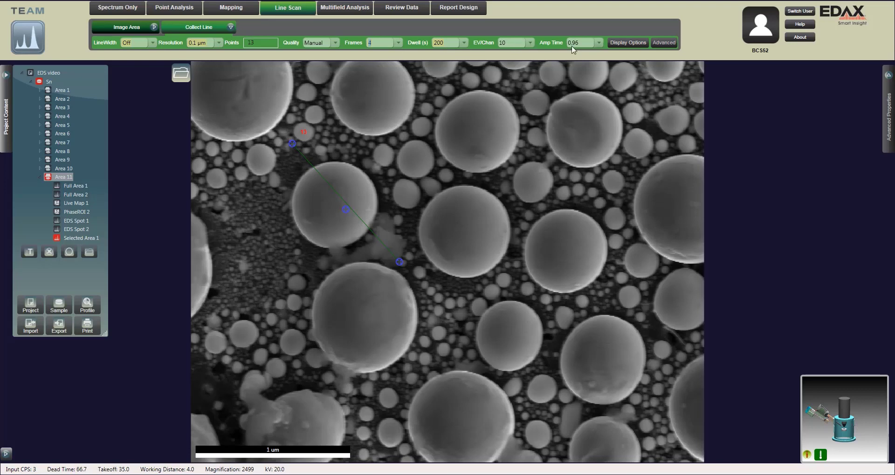
pyautogui.click(197, 29)
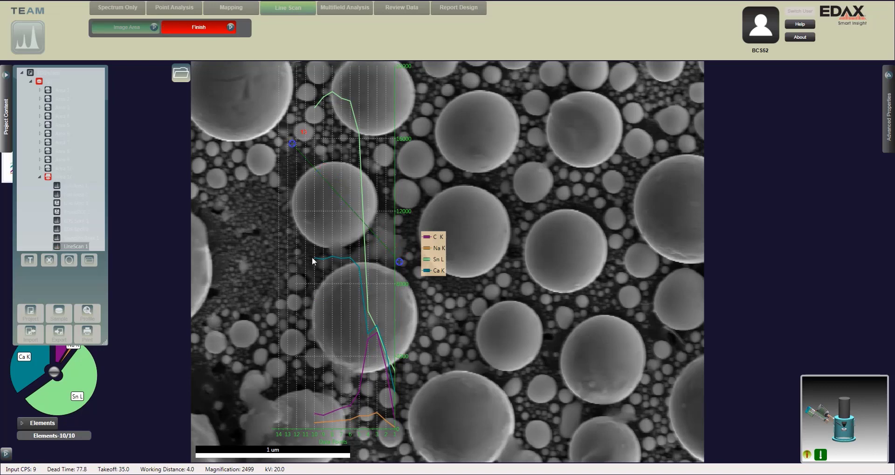
# Finish the line scan once the C, Na, Sn and Ca profiles are plotted.
pyautogui.click(205, 29)
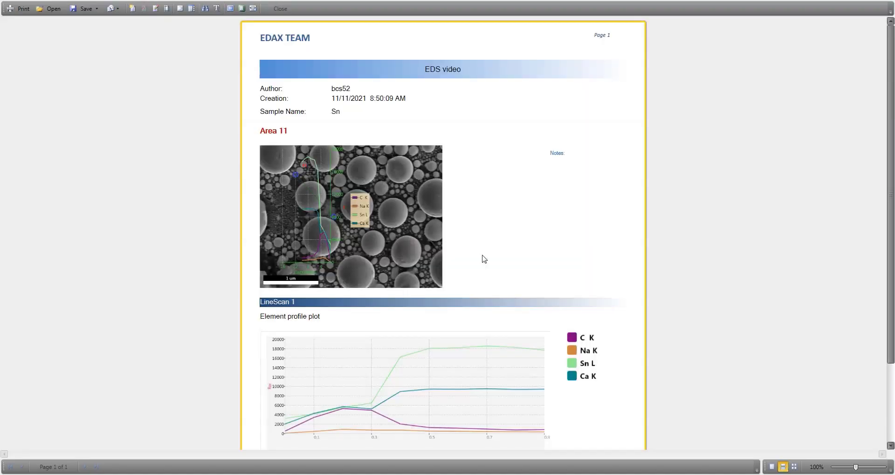
# Scroll through the line-scan report preview with the Area 11 image and LineScan 1 plot.
pyautogui.scroll(-4, 484, 259)
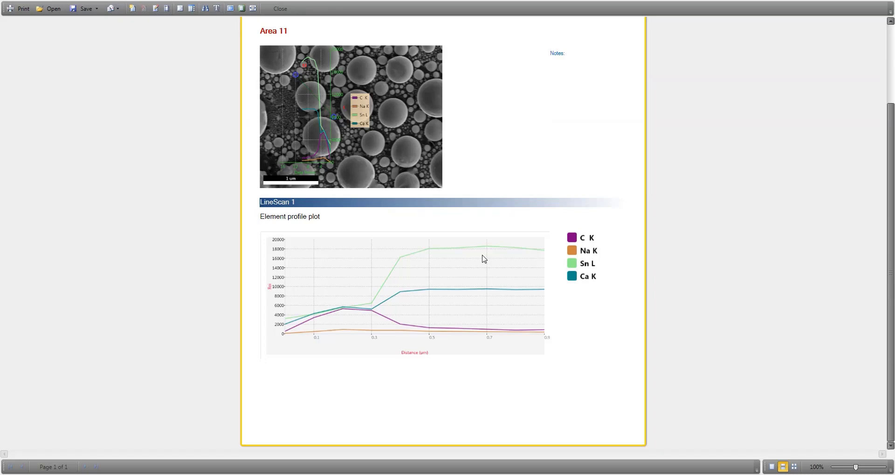
pyautogui.scroll(4, 484, 259)
pyautogui.scroll(-4, 484, 259)
# Close the report preview, the project contents panel and the floating spectrum preview.
pyautogui.hotkey('alt', 'F4')
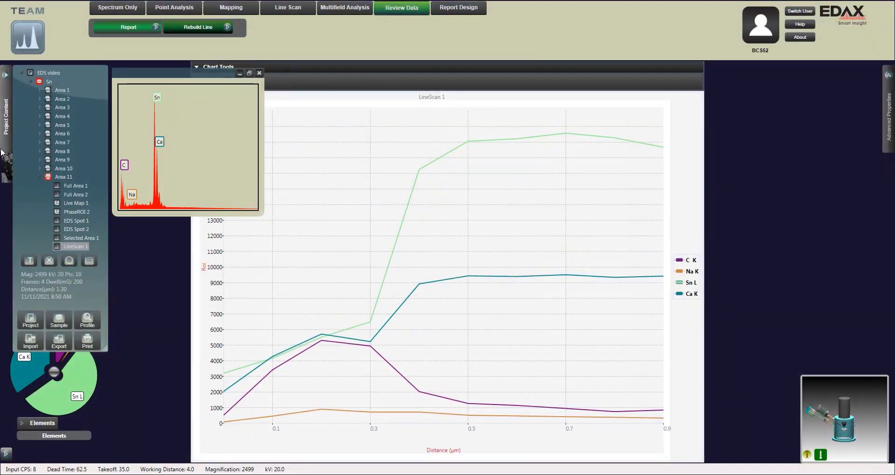
pyautogui.click(6, 75)
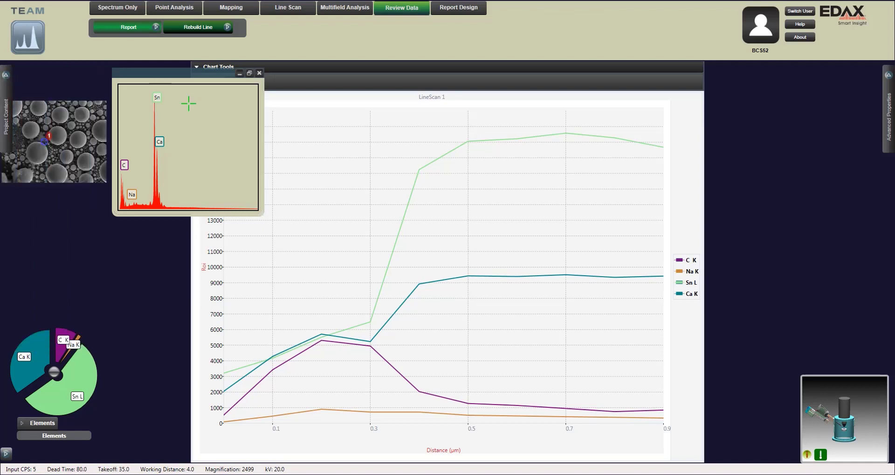
pyautogui.click(259, 73)
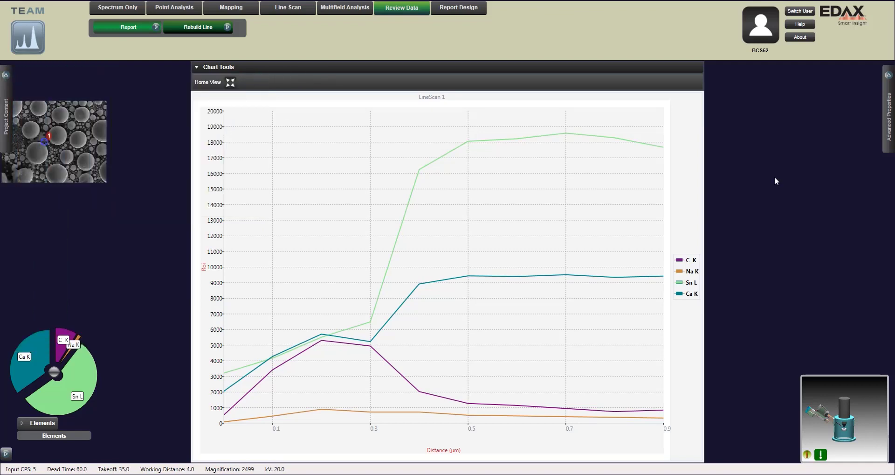
# Browse Advanced Properties down to Spectrum Collection: detector EDS1, amp time 0.96, 30 s clock limit.
pyautogui.click(888, 94)
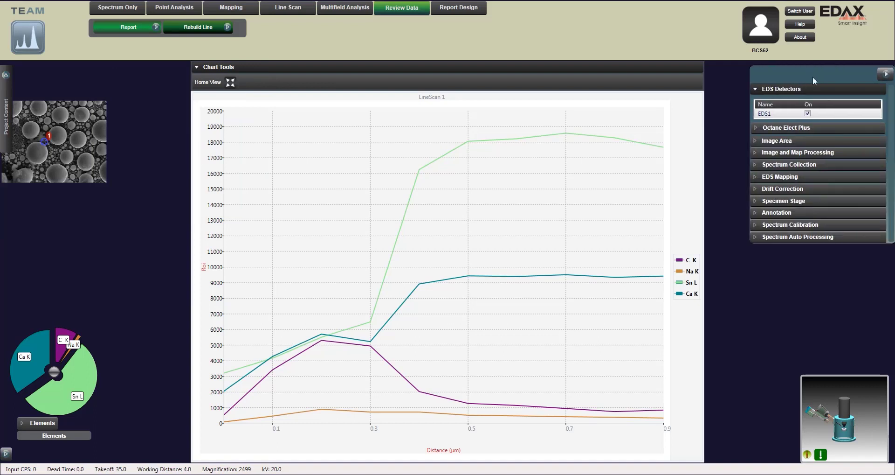
pyautogui.click(756, 128)
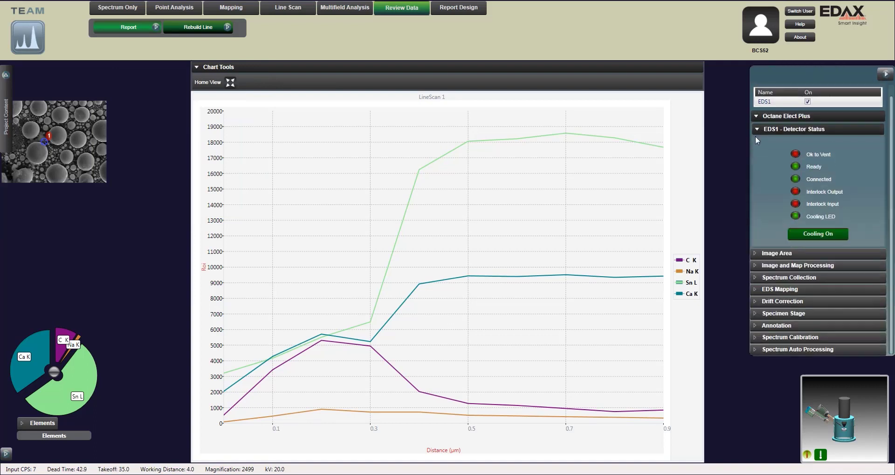
pyautogui.click(754, 253)
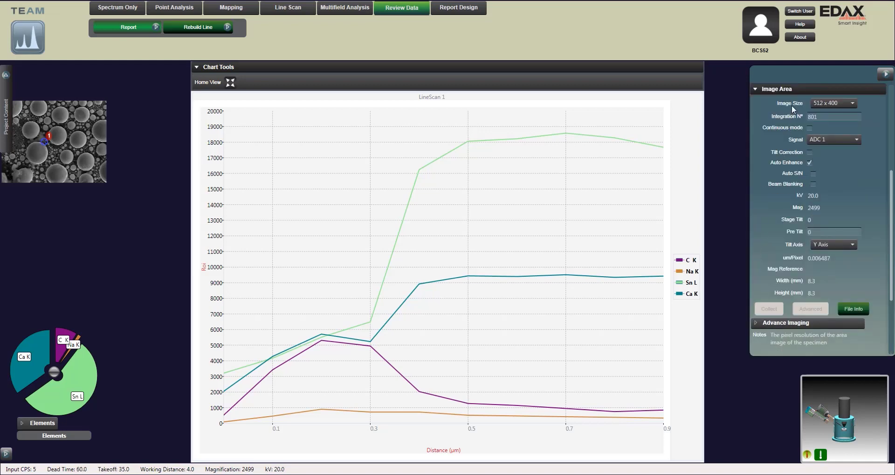
pyautogui.click(758, 323)
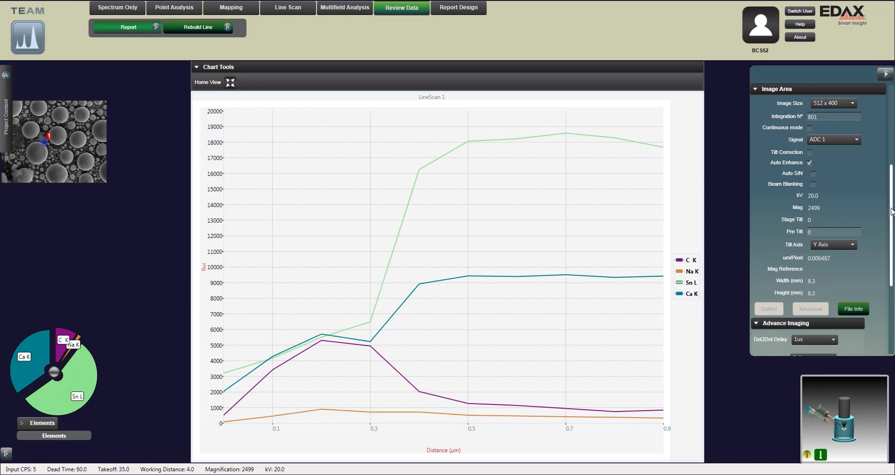
pyautogui.moveTo(891, 211); pyautogui.dragTo(892, 278)
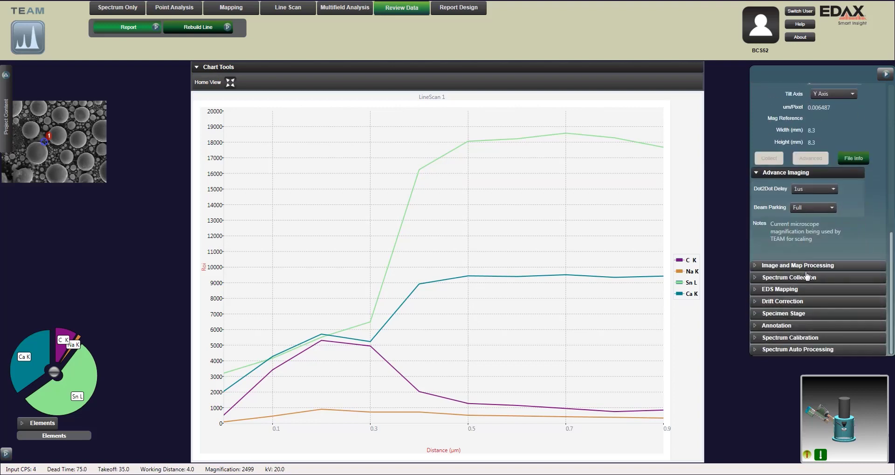
pyautogui.click(753, 264)
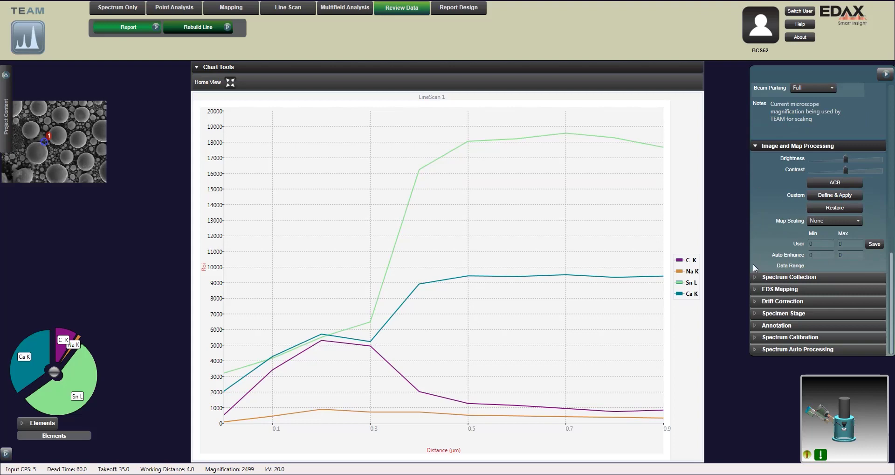
pyautogui.click(756, 277)
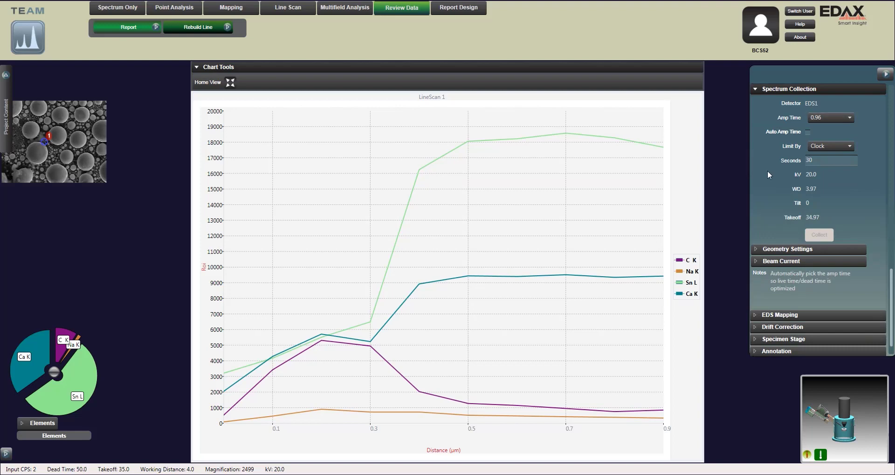
# Review EDS Mapping, Drift Correction, Stage, Annotation, Calibration and Auto Processing settings, then hide the panel.
pyautogui.click(756, 315)
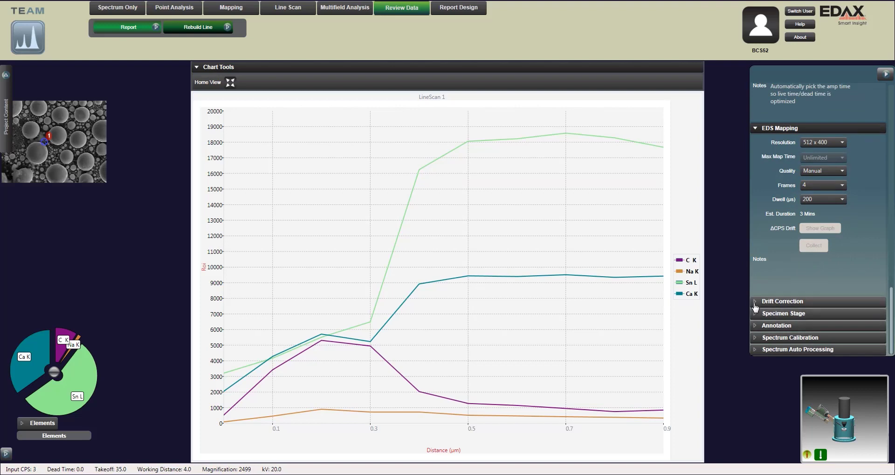
pyautogui.click(756, 304)
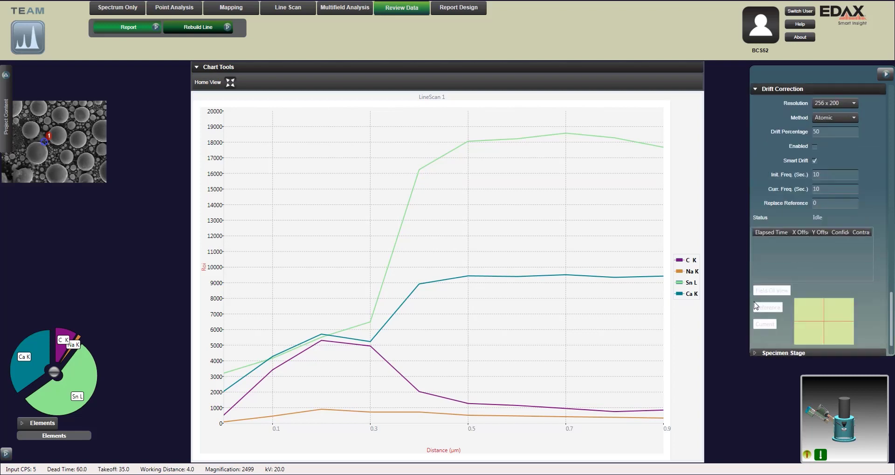
pyautogui.scroll(-1, 756, 355)
pyautogui.click(758, 314)
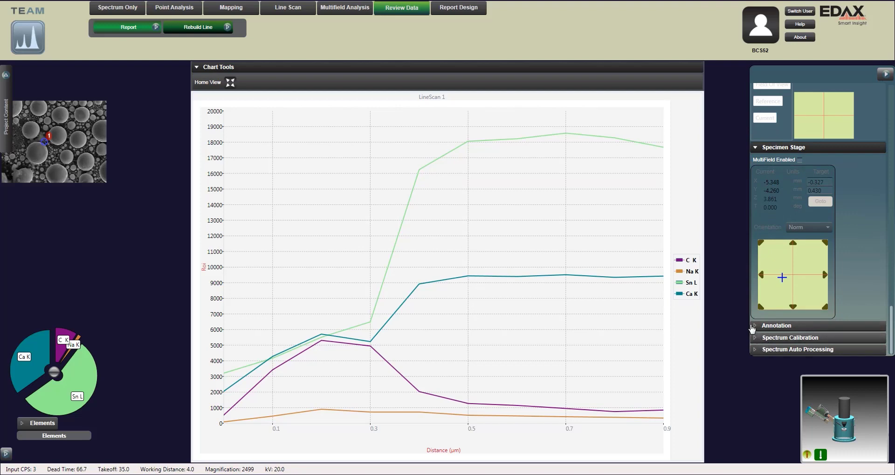
pyautogui.click(756, 326)
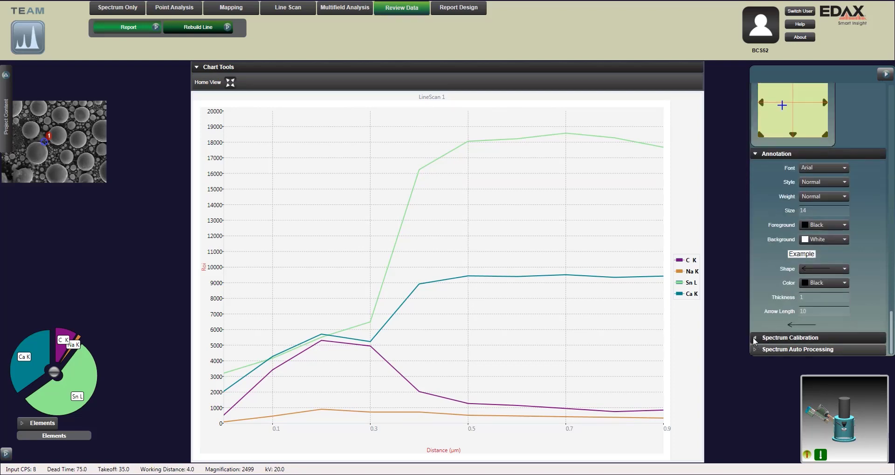
pyautogui.click(753, 337)
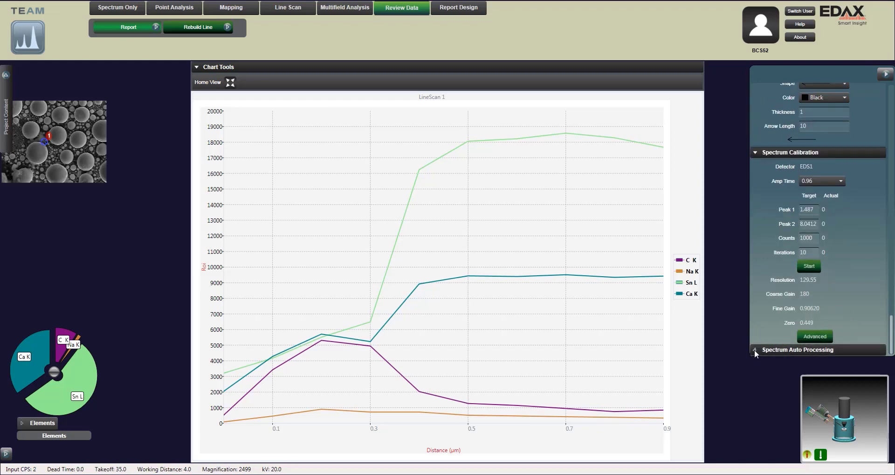
pyautogui.click(755, 349)
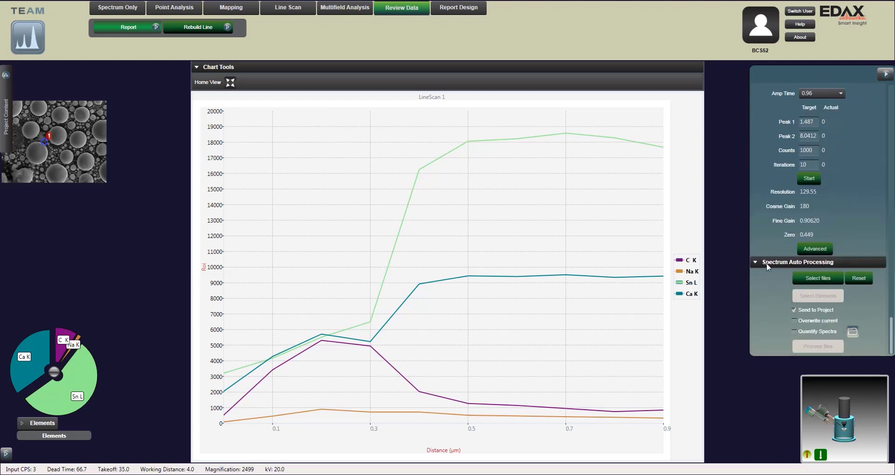
pyautogui.click(885, 73)
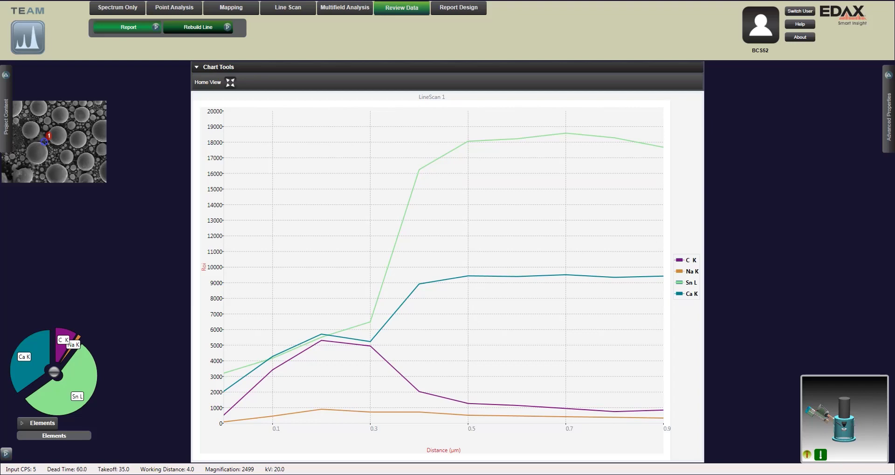
# Switch to Mapping mode and show map settings of 512 x 400, 2 frames, 200 µs dwell.
pyautogui.click(821, 458)
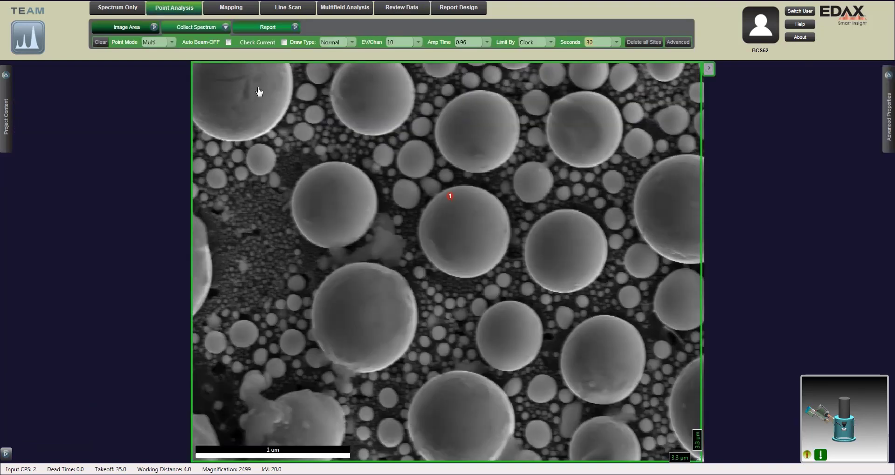
pyautogui.click(246, 12)
pyautogui.click(891, 140)
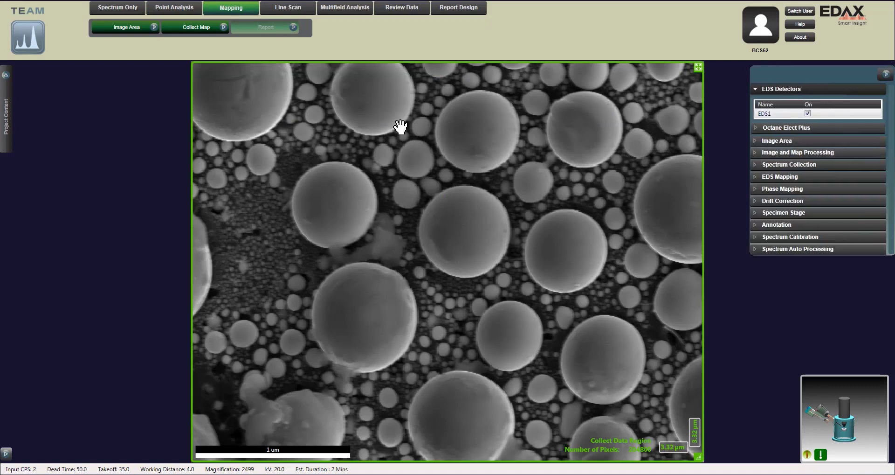
# Start collecting the element map of the tin sample.
pyautogui.click(189, 26)
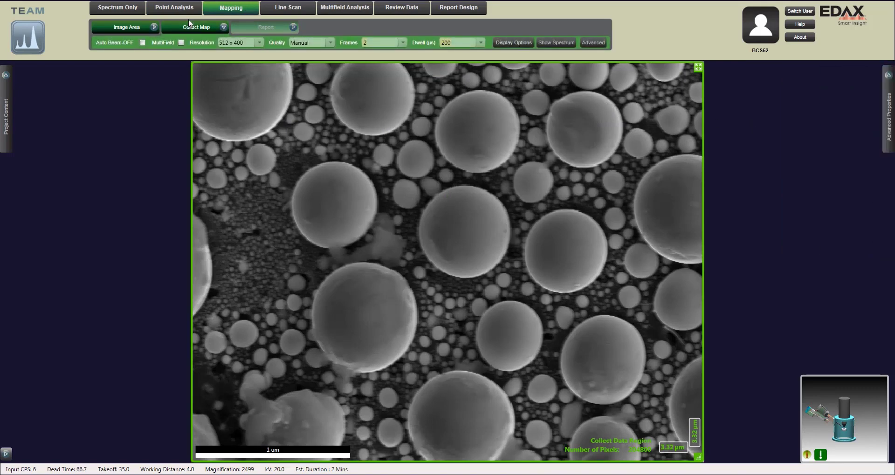
pyautogui.click(184, 28)
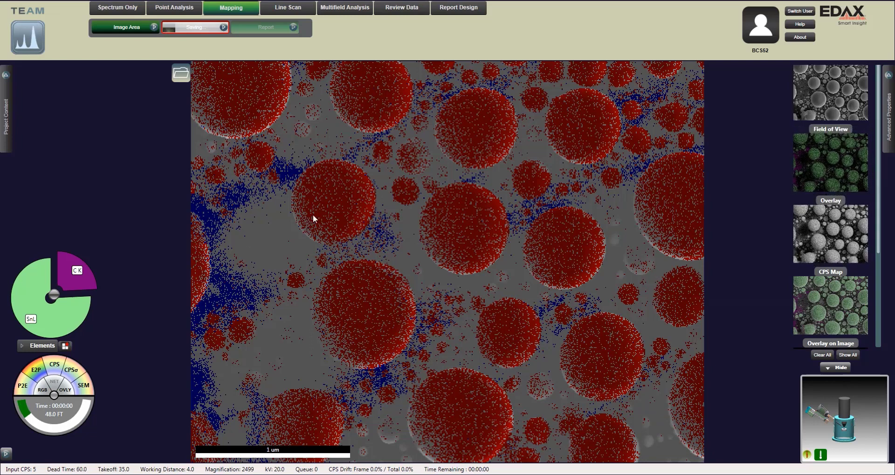
# View the overlay map, finish collection, and open the project tree showing Live Map 1.
pyautogui.click(830, 176)
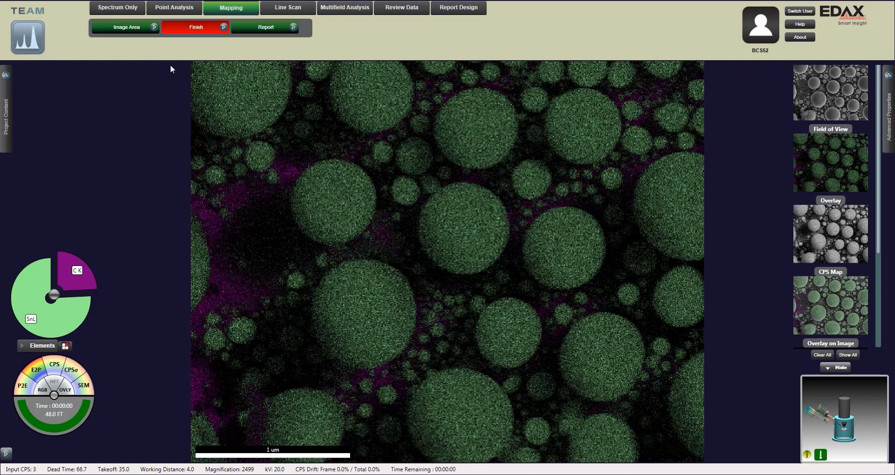
pyautogui.click(196, 28)
pyautogui.click(195, 27)
pyautogui.click(5, 75)
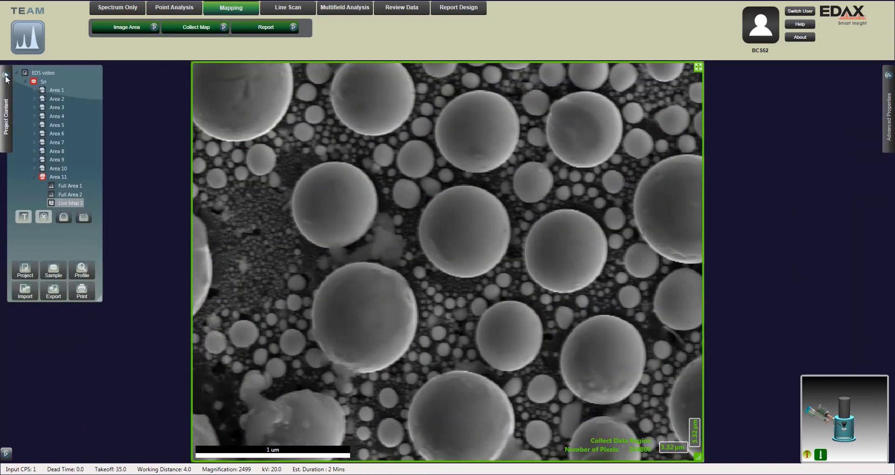
# In Live Map 1's sum spectrum, fit the background, label 1.48 keV as AlKα, and rebuild.
pyautogui.click(80, 202)
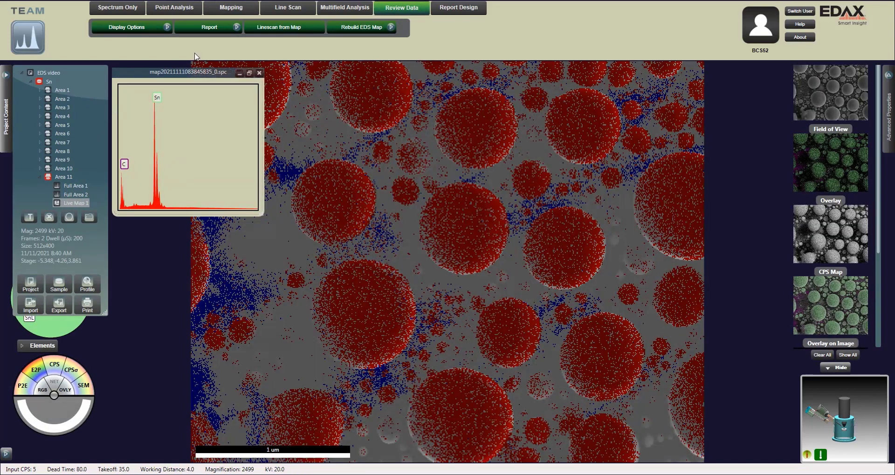
pyautogui.click(249, 73)
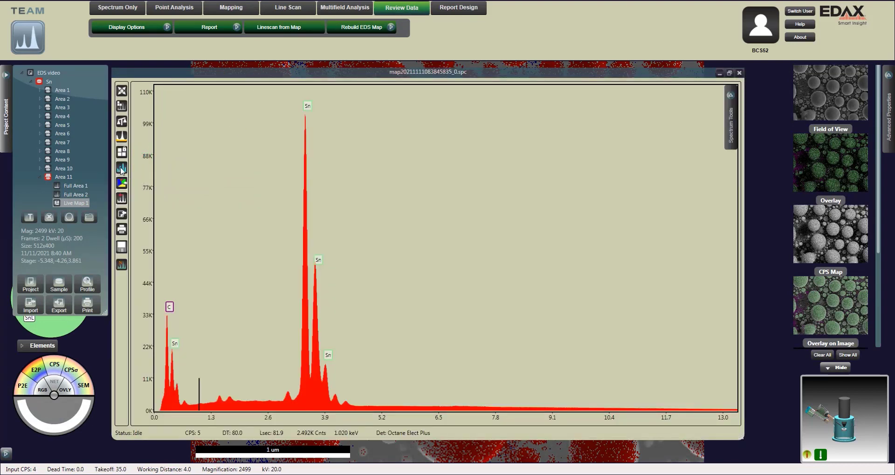
pyautogui.click(122, 169)
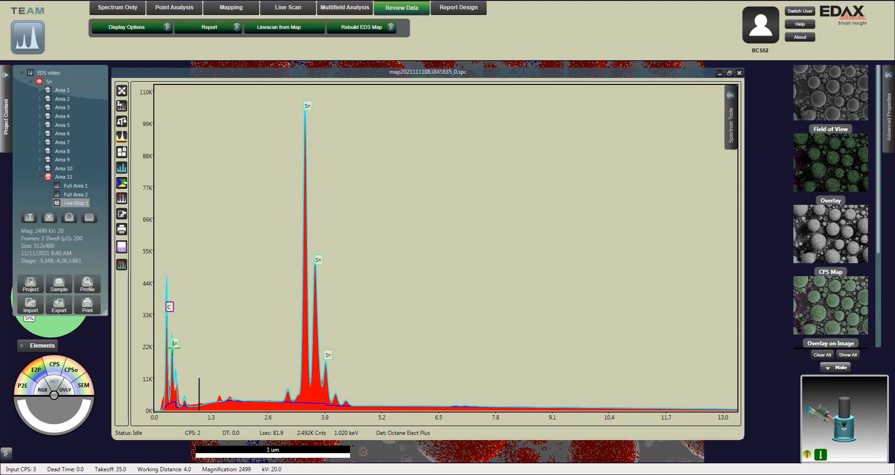
pyautogui.click(220, 394)
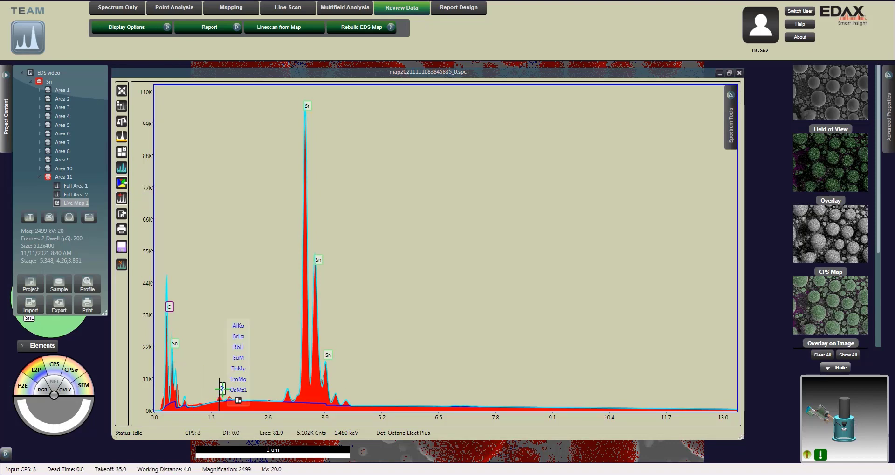
pyautogui.click(238, 325)
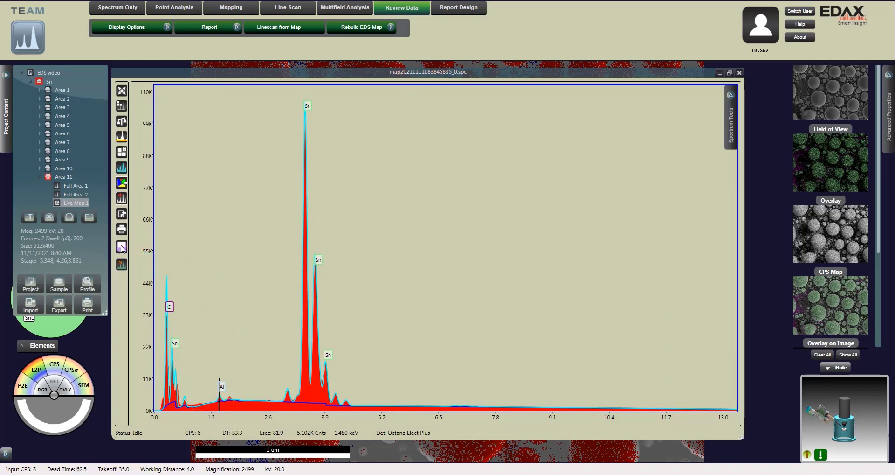
pyautogui.click(345, 27)
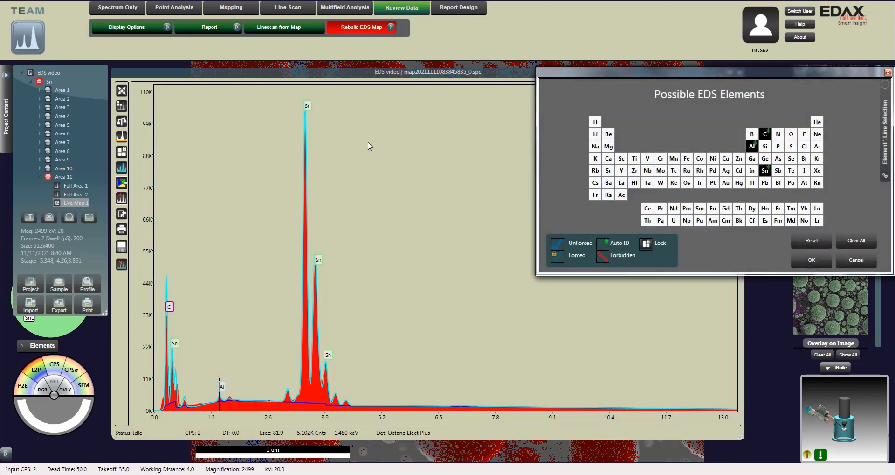
# Confirm the C, Al and Sn element list so the EDS map rebuilds.
pyautogui.click(803, 261)
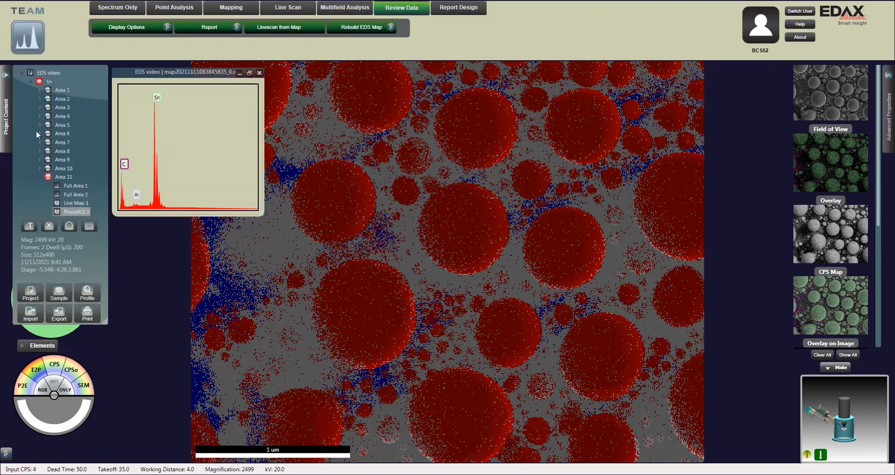
# Generate a Current Data Report for Area 11 and review its seven pages of phase maps, element maps and eZAF results.
pyautogui.click(222, 25)
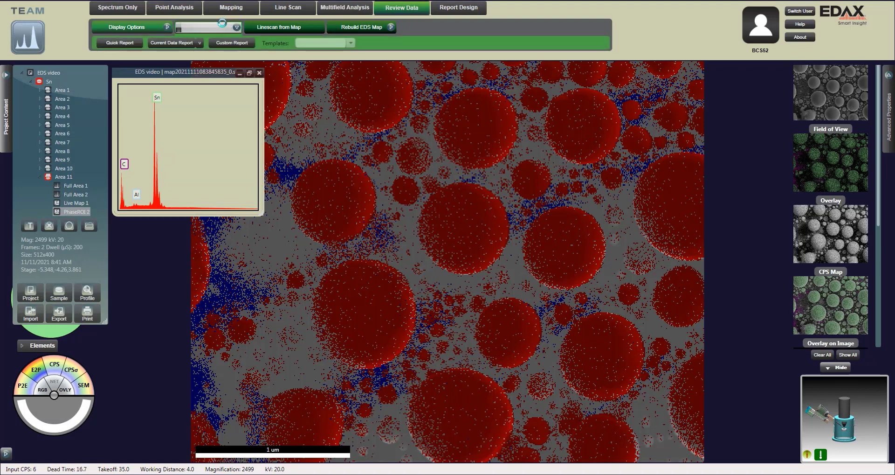
pyautogui.click(222, 24)
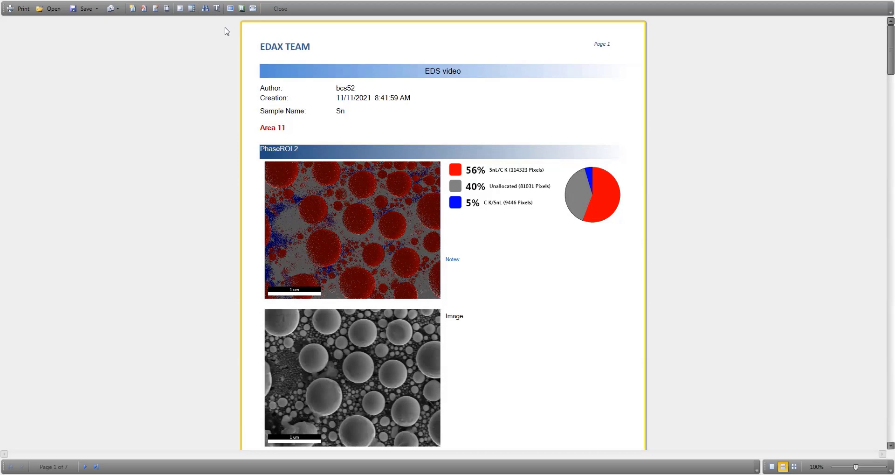
pyautogui.scroll(-4, 455, 276)
pyautogui.scroll(3, 454, 276)
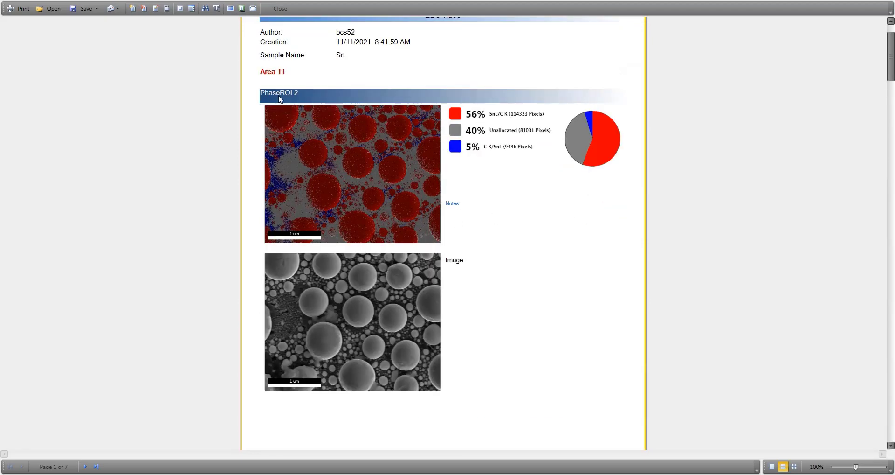
pyautogui.scroll(-6, 234, 230)
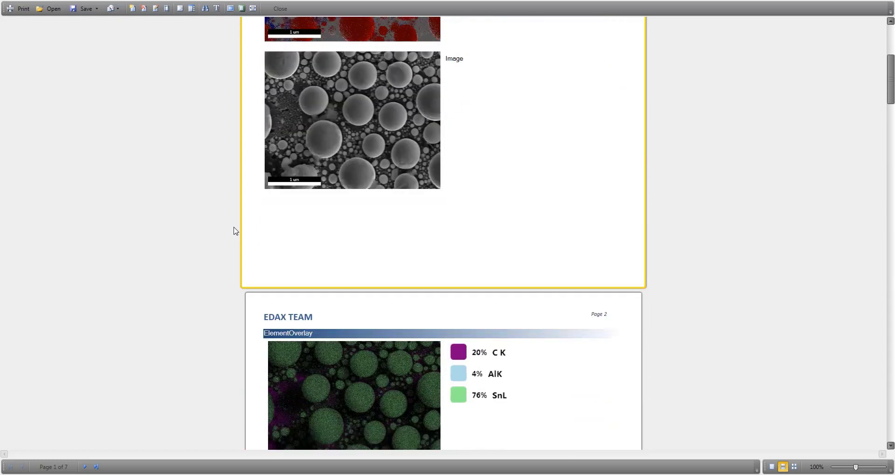
pyautogui.scroll(-3, 233, 230)
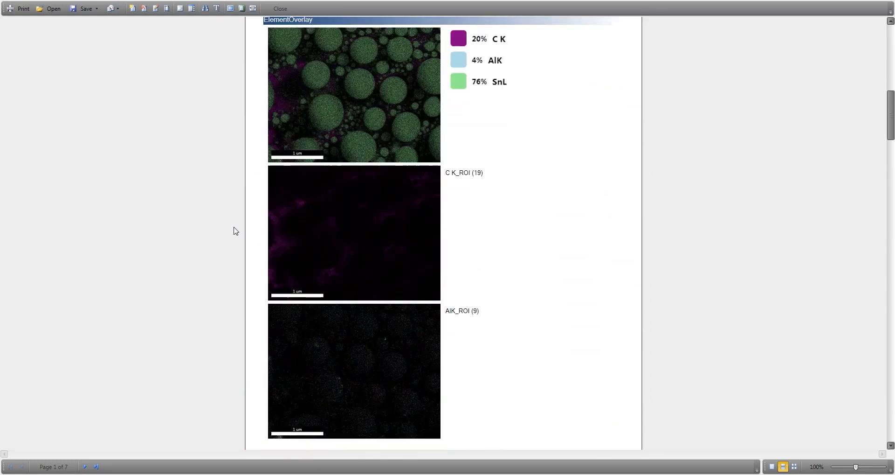
pyautogui.scroll(-8, 234, 231)
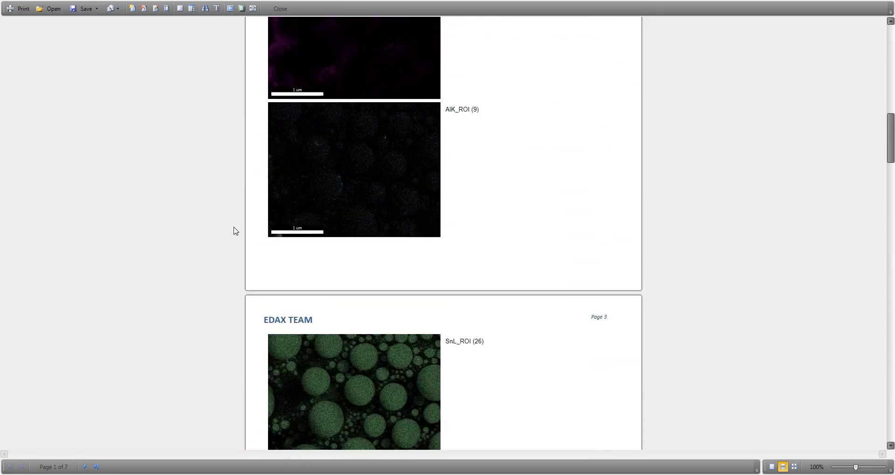
pyautogui.scroll(-9, 234, 230)
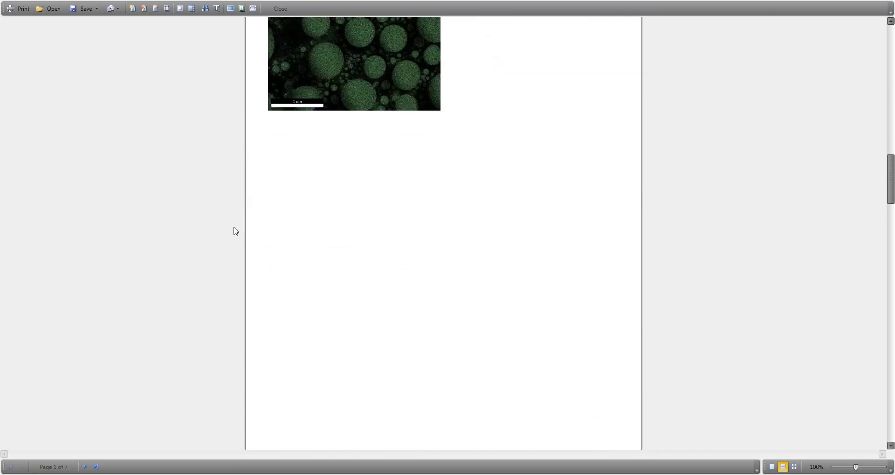
pyautogui.scroll(-3, 233, 230)
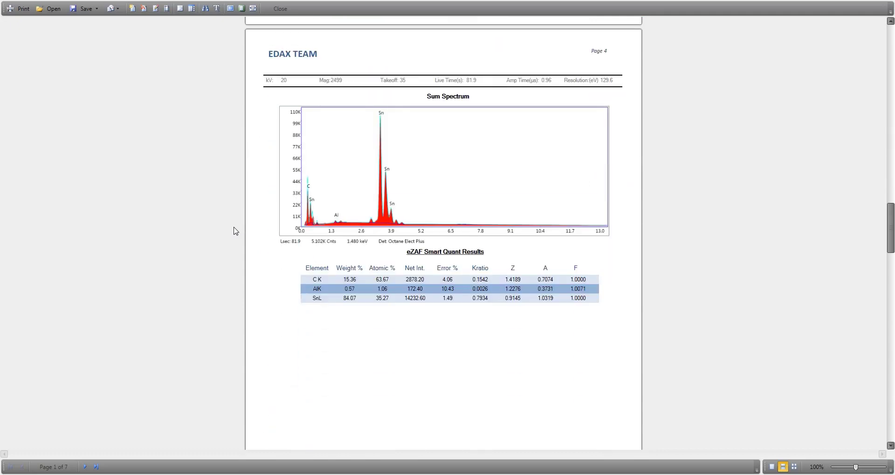